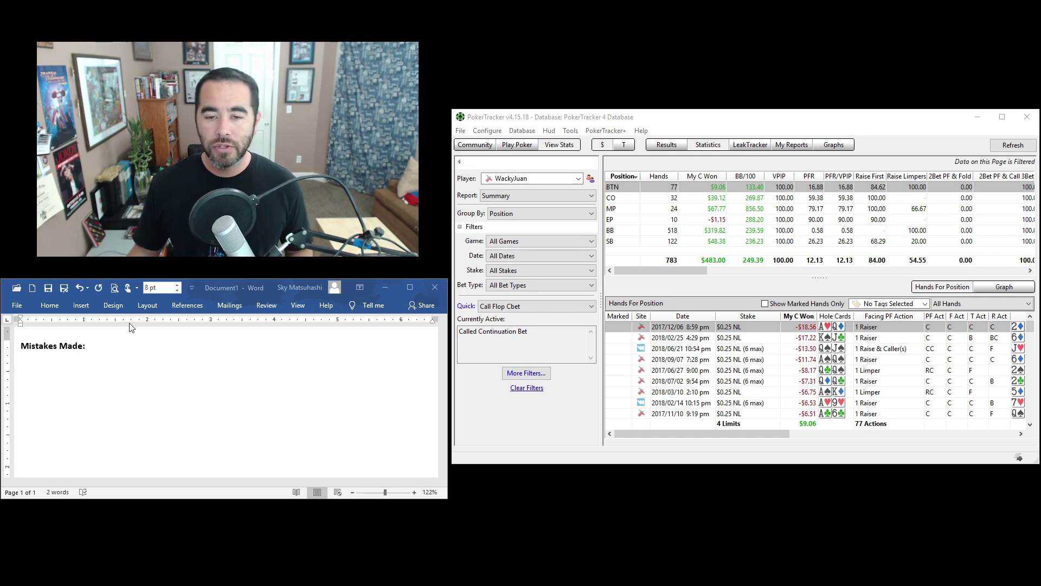
Step: Apply the 2Bet PF quick filter to the hand results
click(505, 306)
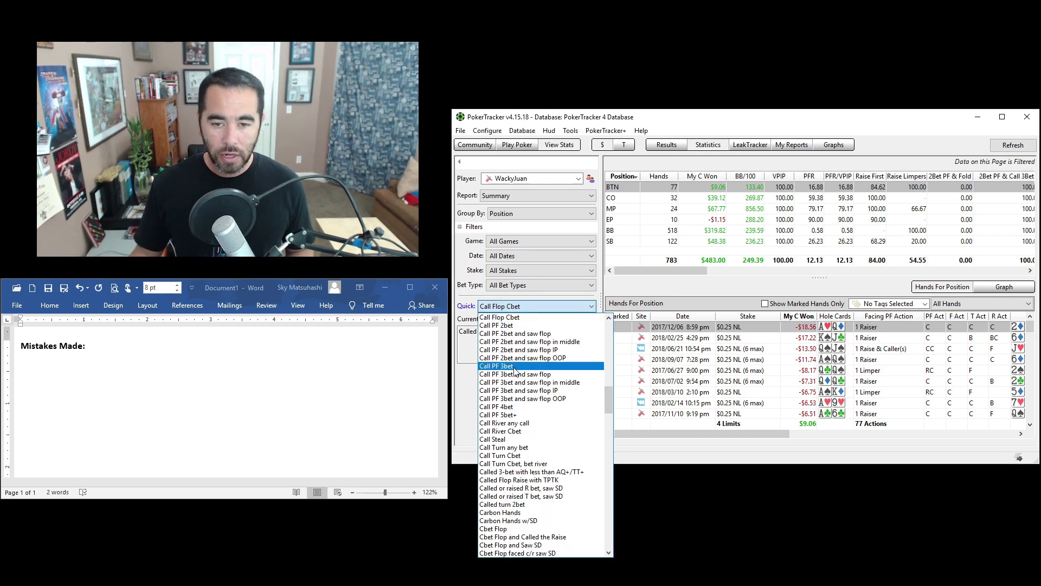
scroll(516, 369, up, 20)
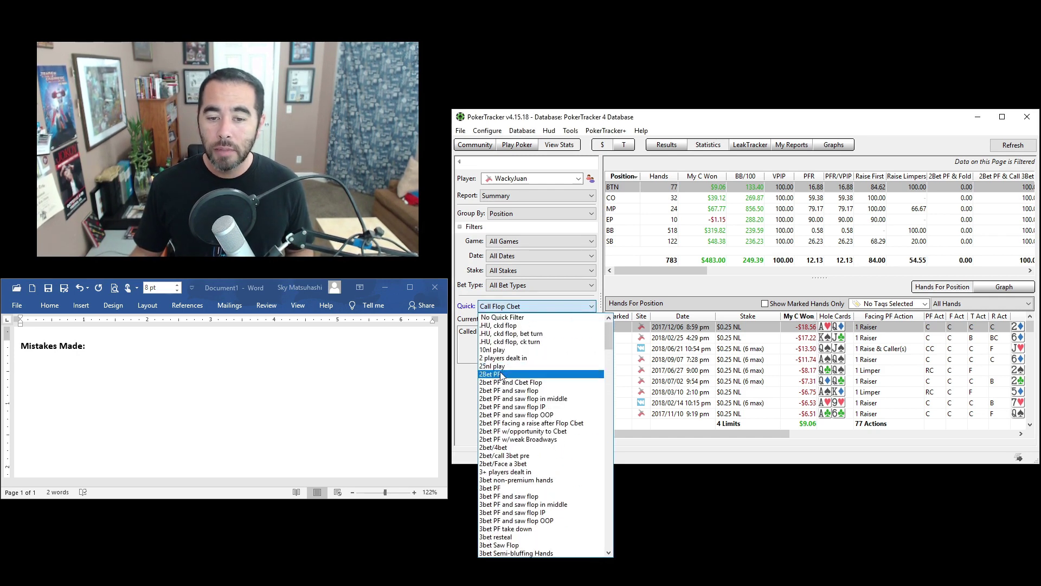
click(515, 374)
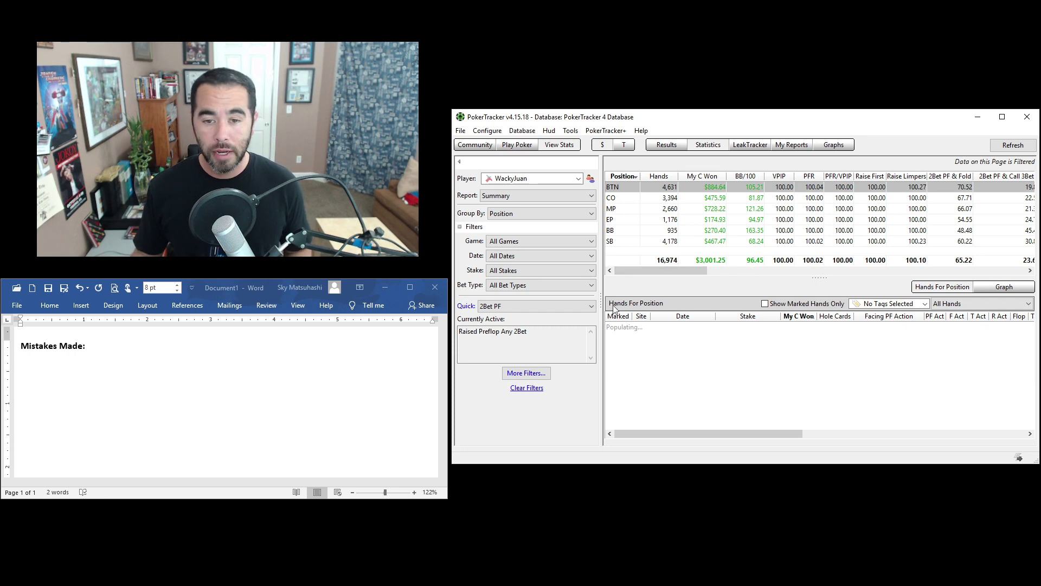
Step: Switch the quick filter to Call PF 2bet, showing 4,595 hands totaling -$139.16
click(560, 306)
scroll(537, 374, down, 20)
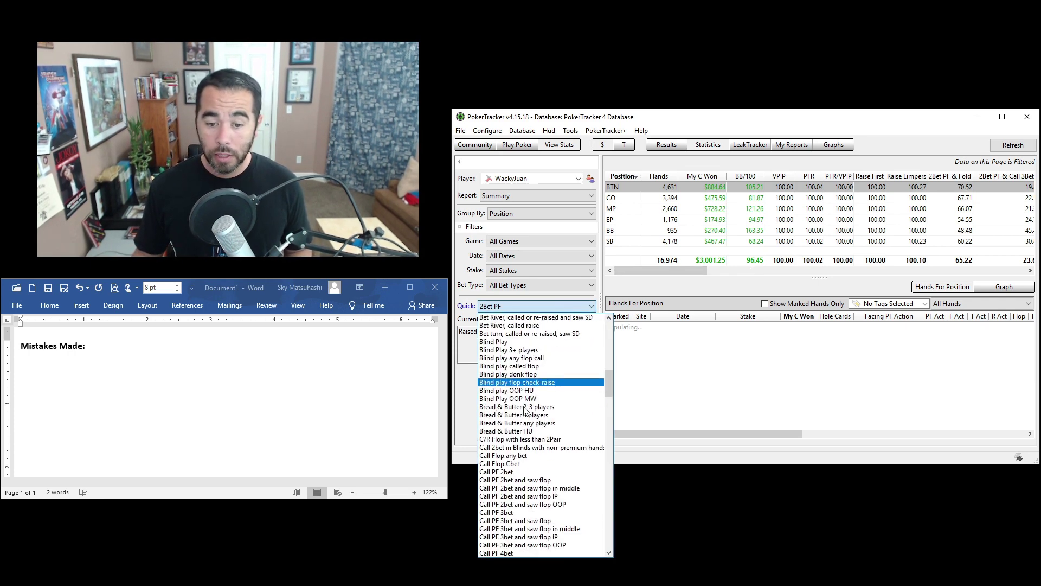
click(507, 473)
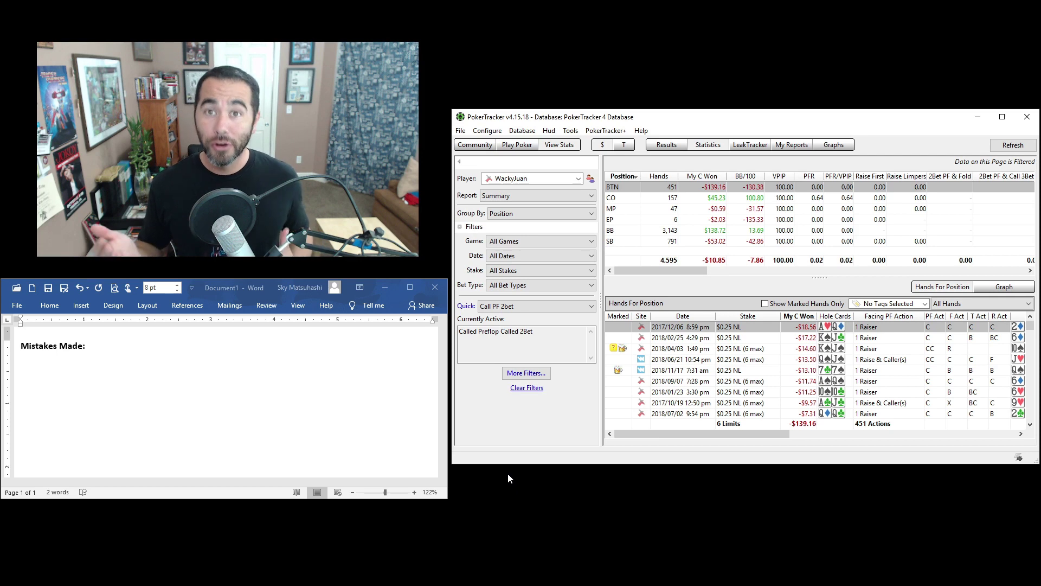
Step: Apply the Cbet Flop quick filter to the hand results
click(511, 306)
scroll(514, 478, down, 1)
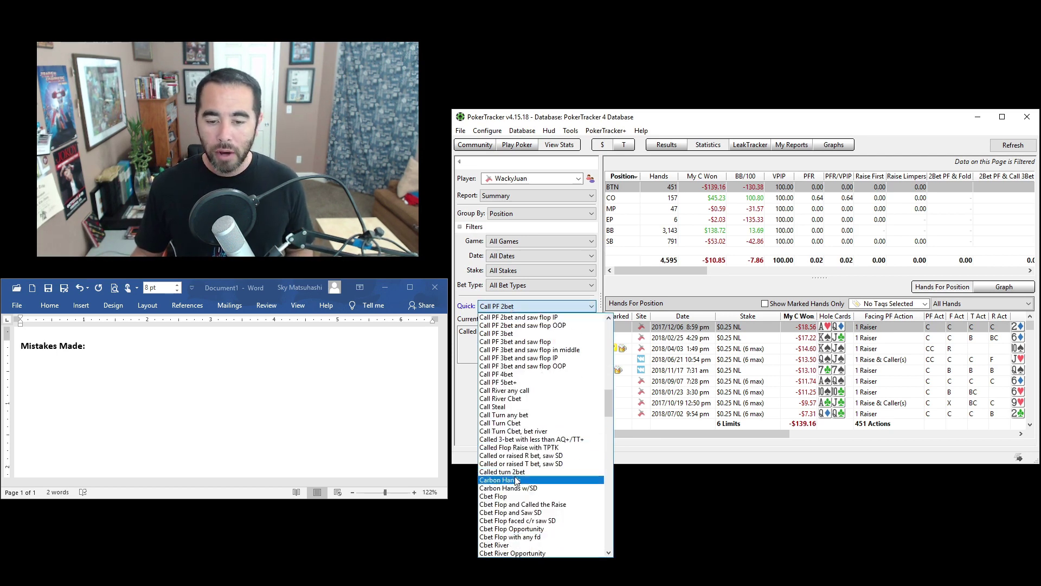
click(510, 496)
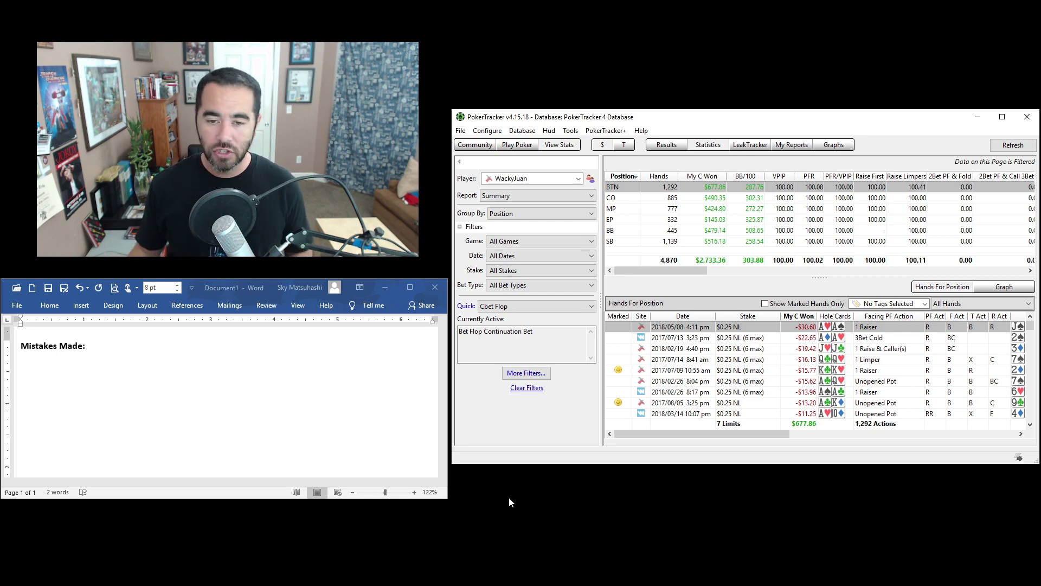
Step: Switch the quick filter to Call Flop Cbet, showing 783 hands worth $483.00
click(512, 307)
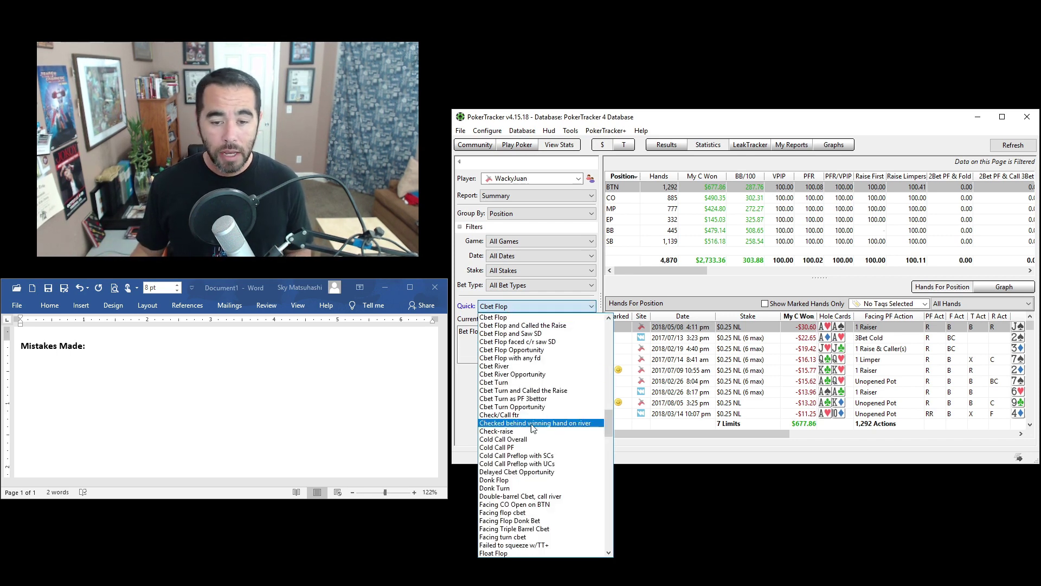
scroll(519, 385, up, 12)
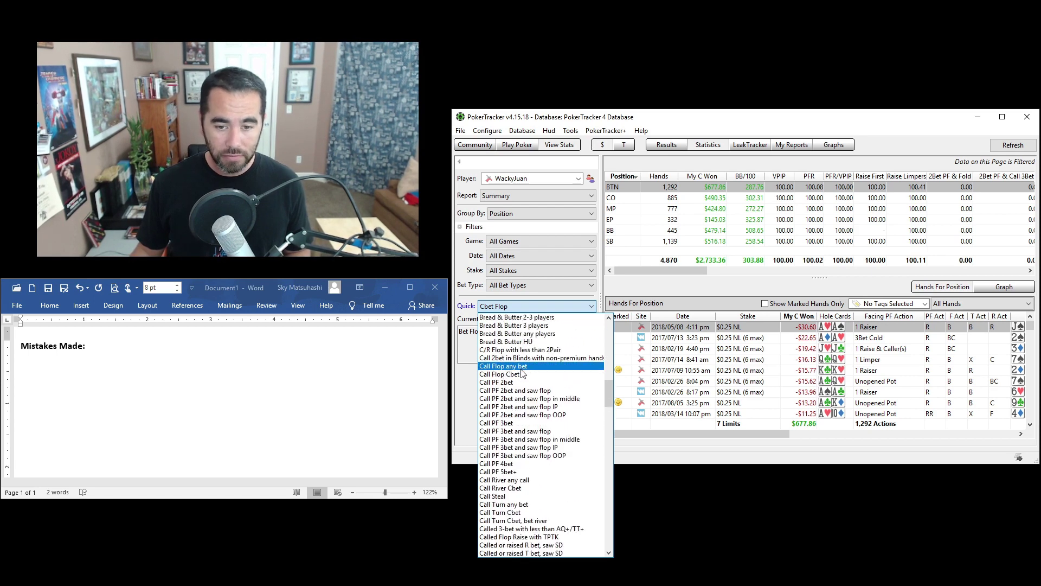
click(512, 375)
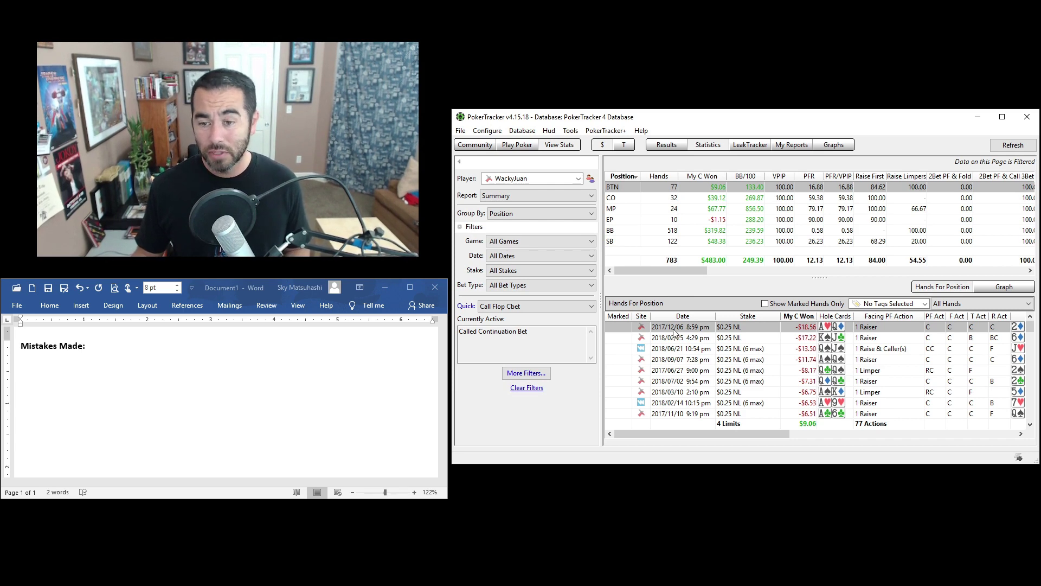
Step: Replay the 2017/12/06 8:59 pm hand preflop until Hero calls Villain 279's 3.40 BB raise
double_click(760, 329)
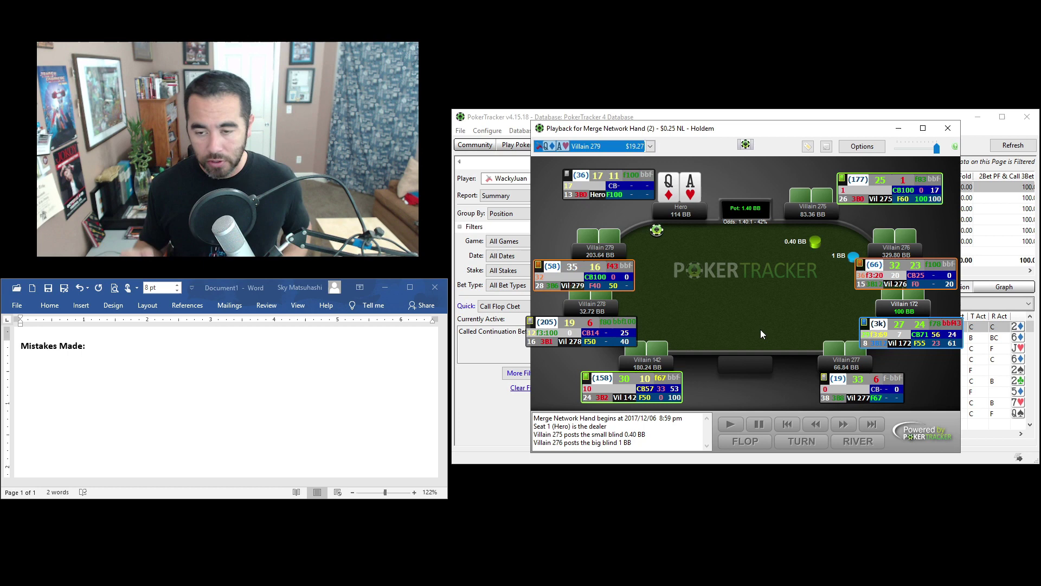
click(141, 368)
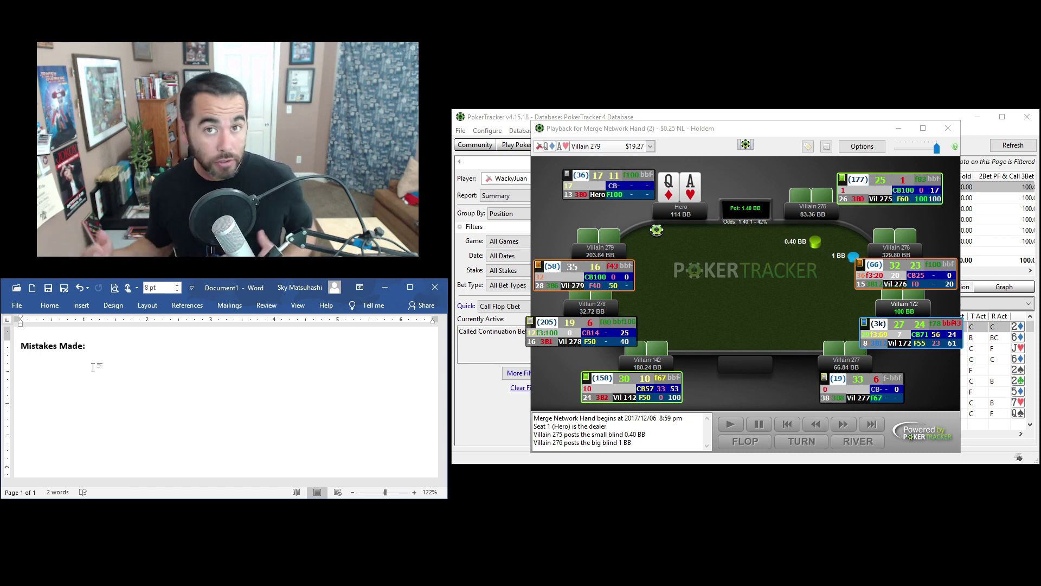
click(740, 259)
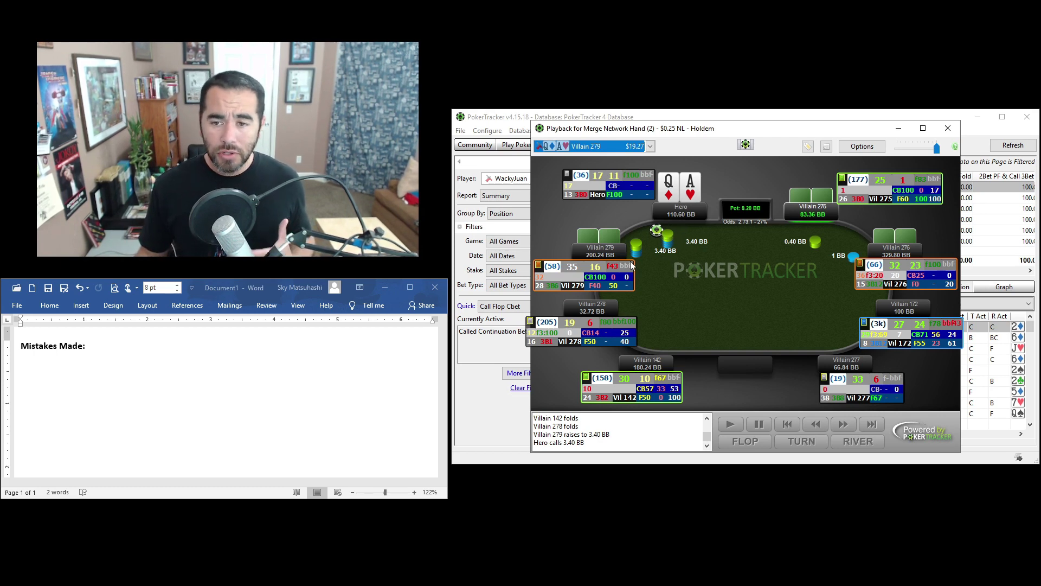
mouse_move(631, 264)
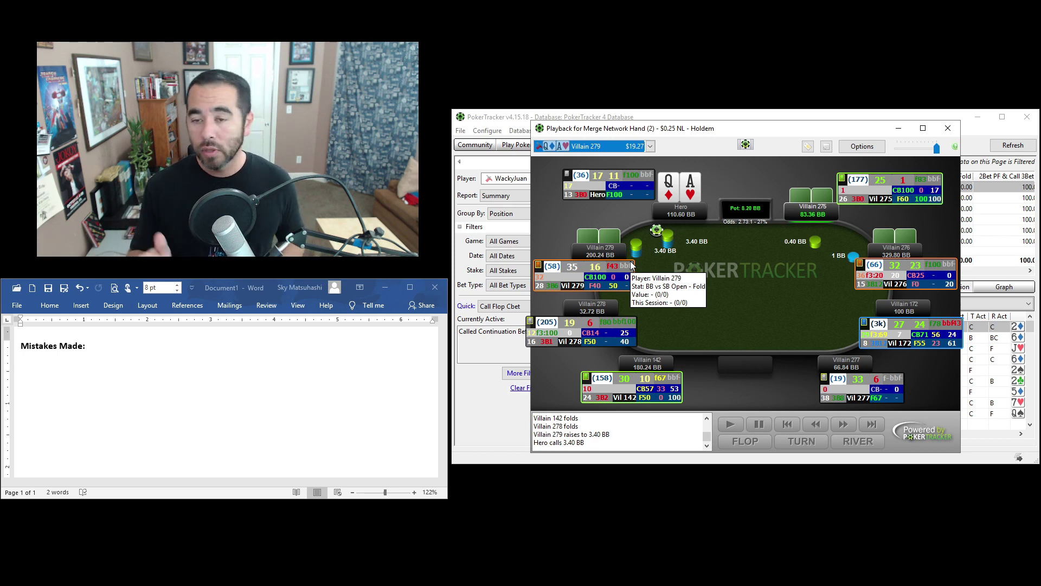
Step: Enter 'Failed to 3bet vs LAG w/AQo on the BTN' as the first mistake line
click(213, 367)
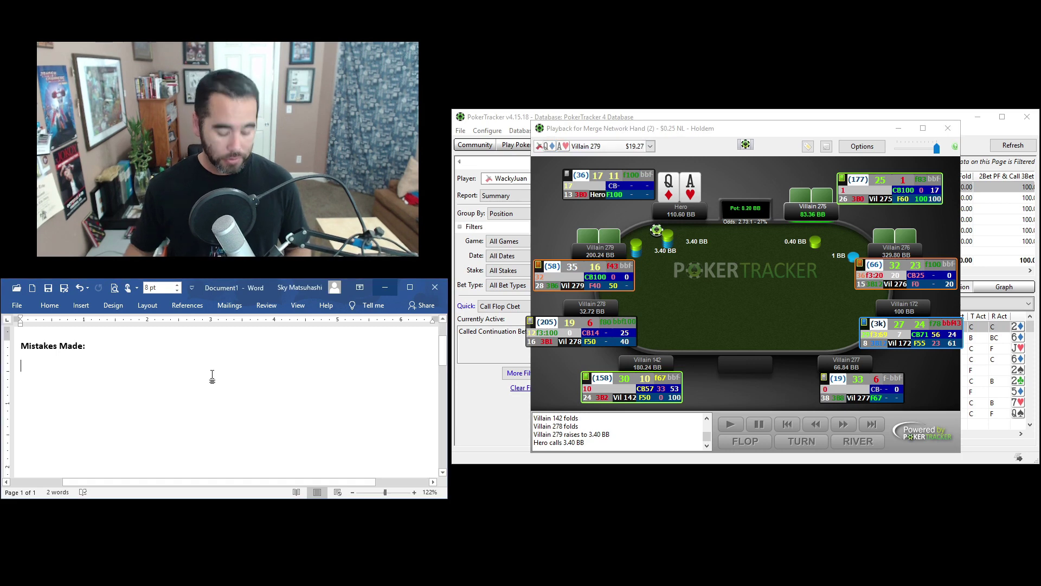
text(Failed)
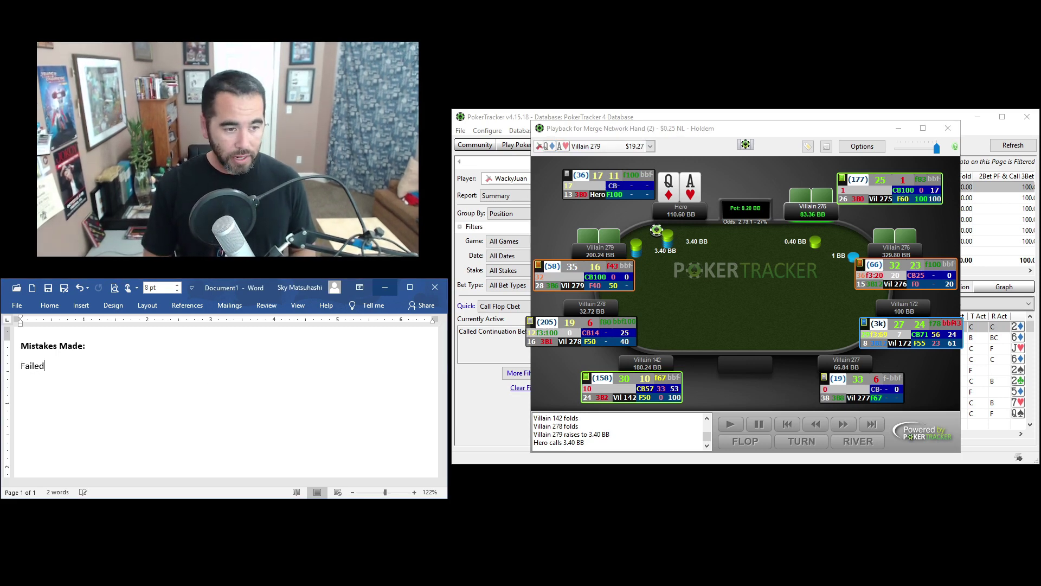
text( to 3be)
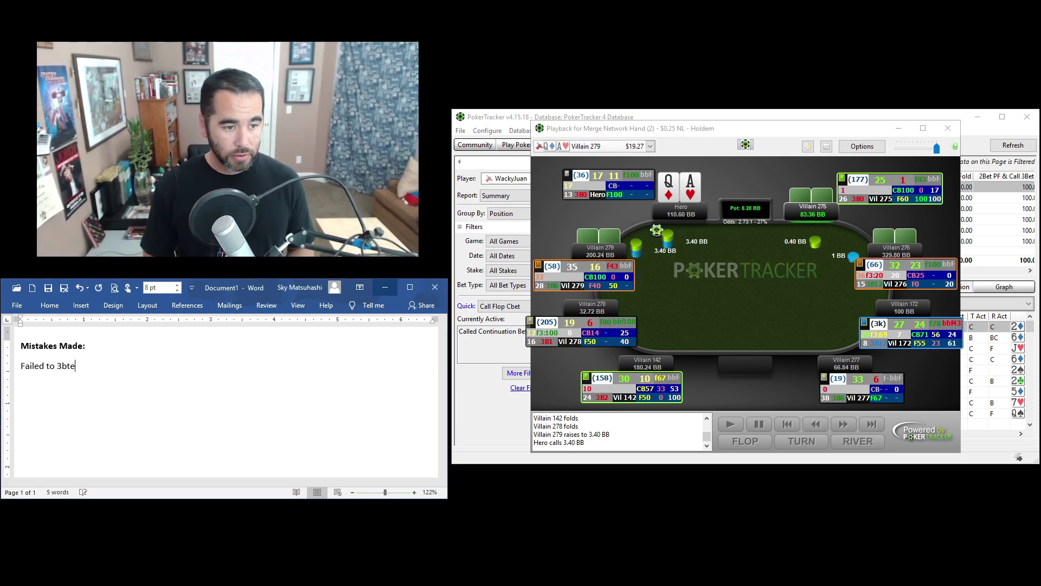
text(t vs LAG)
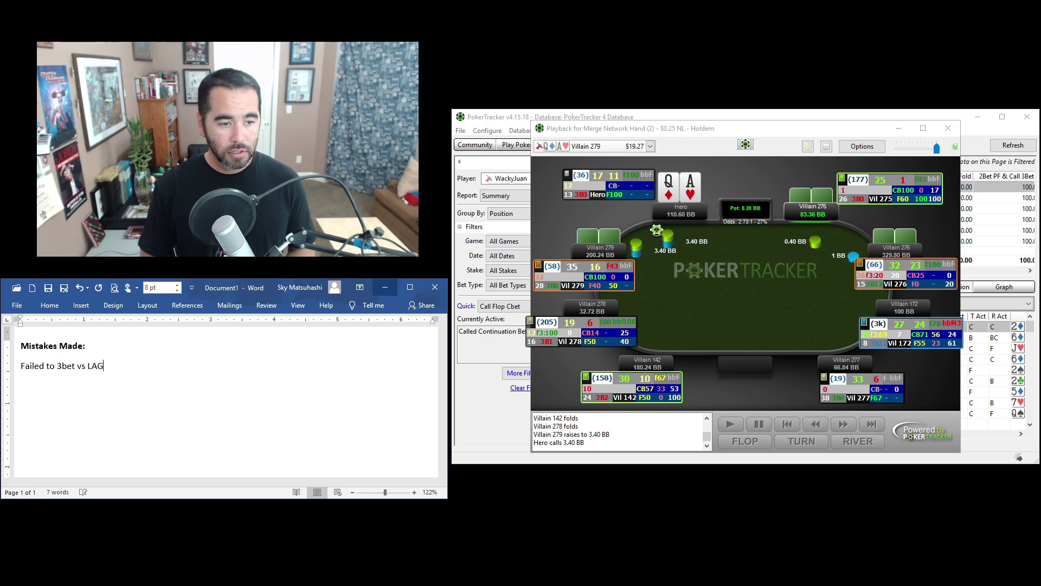
text( w/AQo )
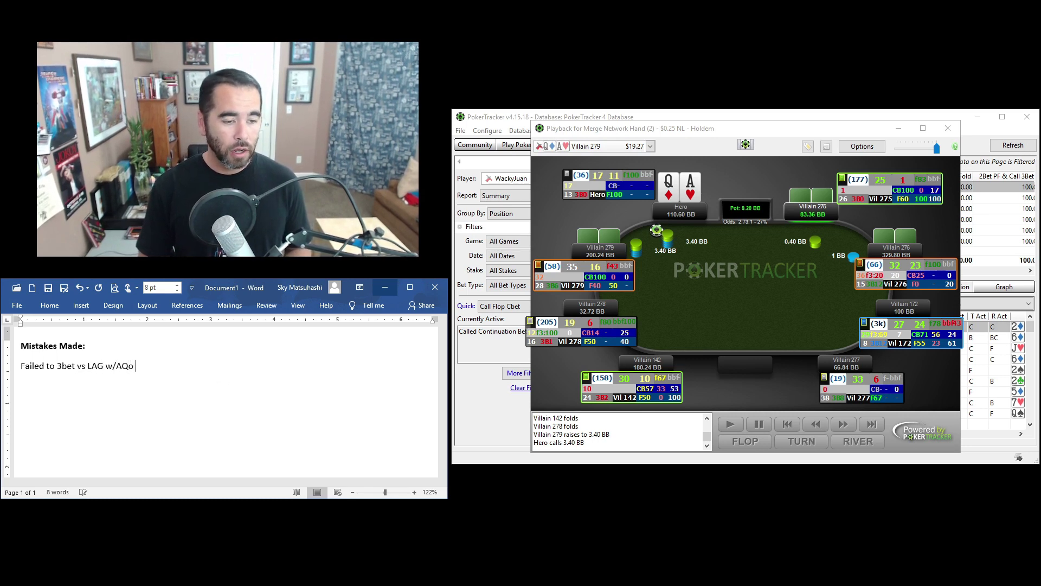
text(on the BTN)
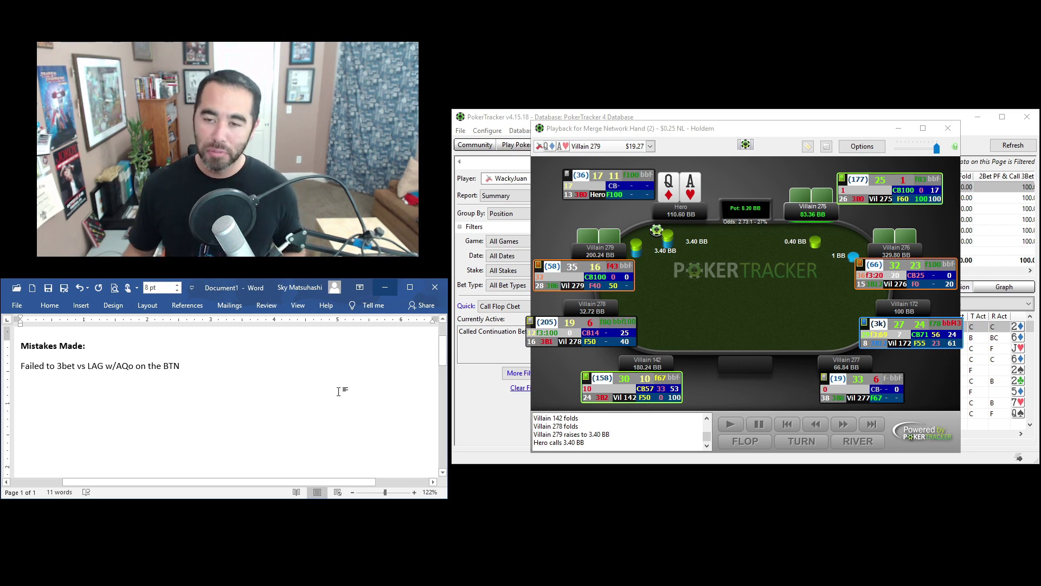
Step: Continue the replay to the river, where Villain 279 bets 45.76 BB
click(767, 317)
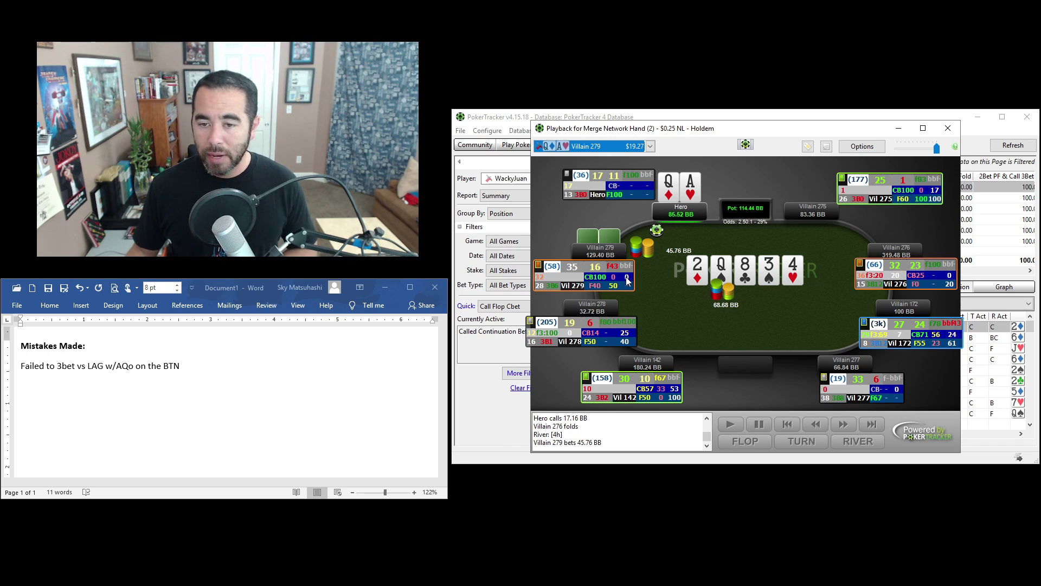
mouse_move(627, 280)
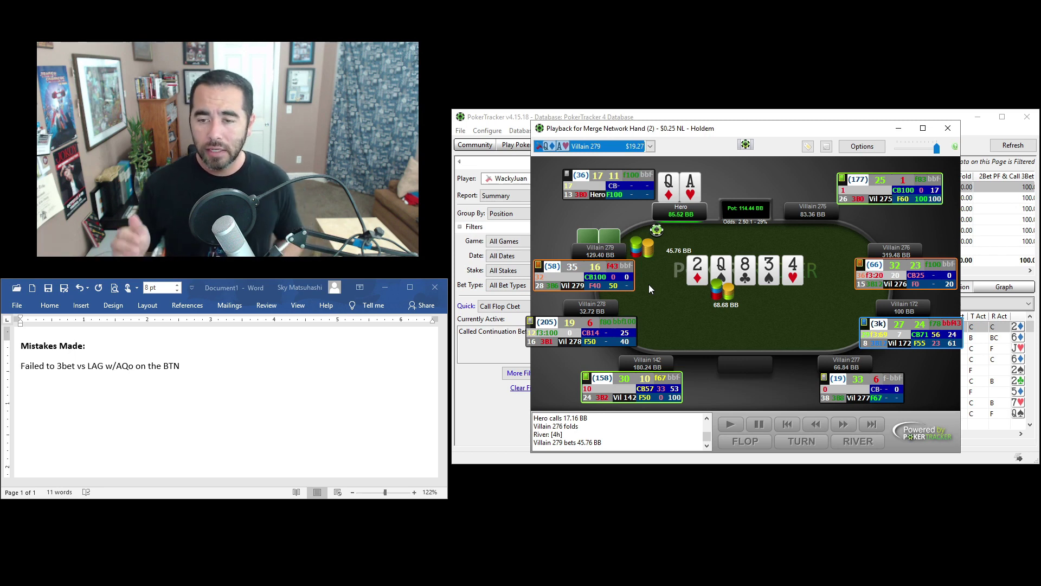
Step: Enter 'Called on the river when I'm only beating bluffs' as the second mistake line
click(186, 389)
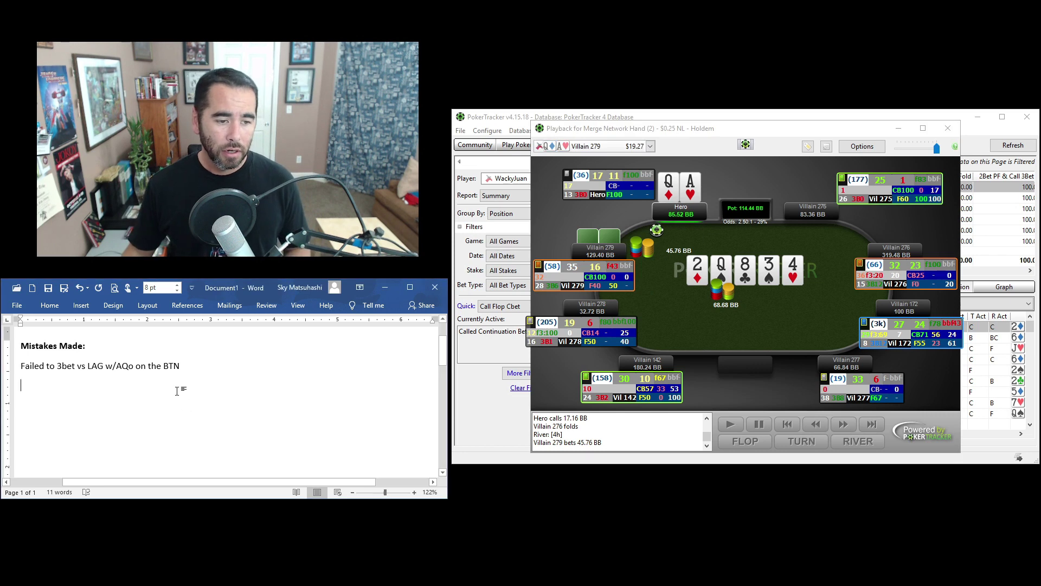
text(Call)
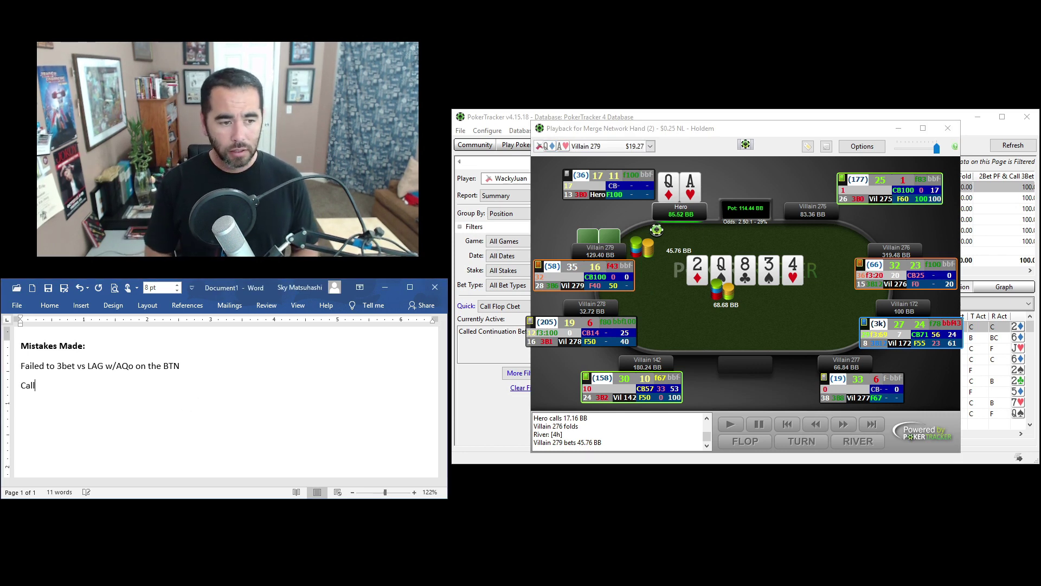
text(ed on the )
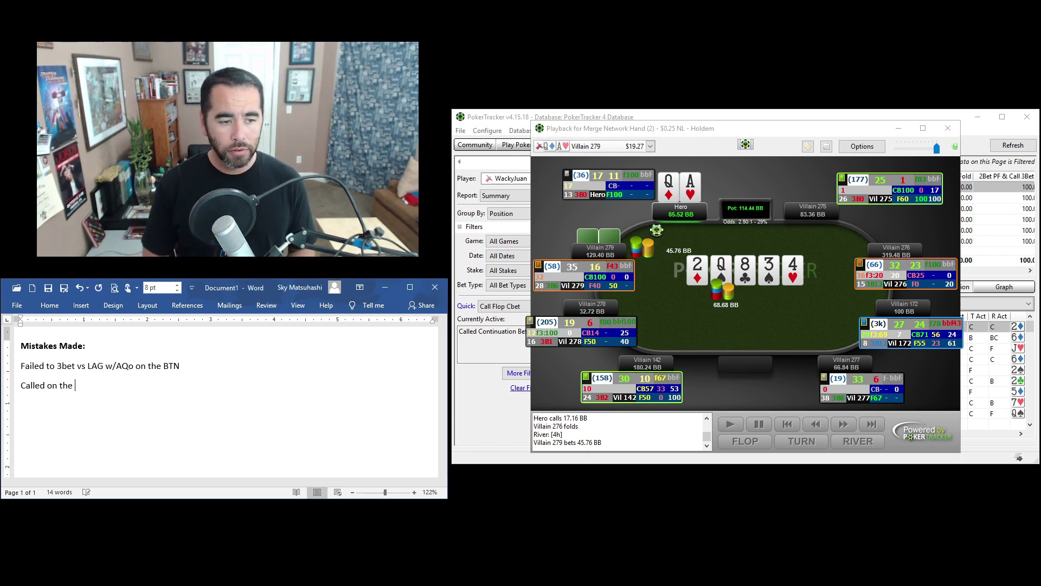
text(river when )
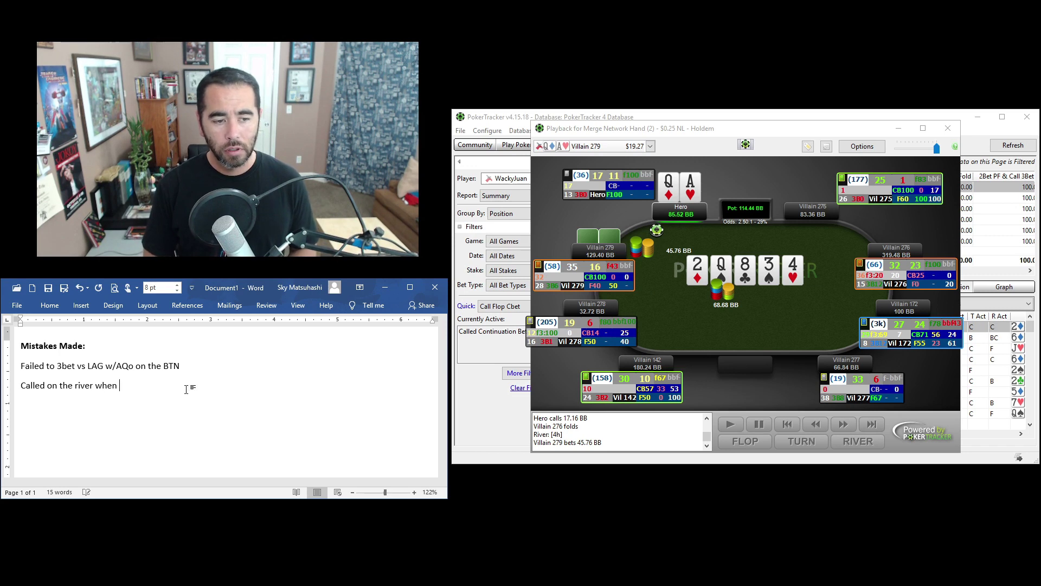
text(I'm only bea)
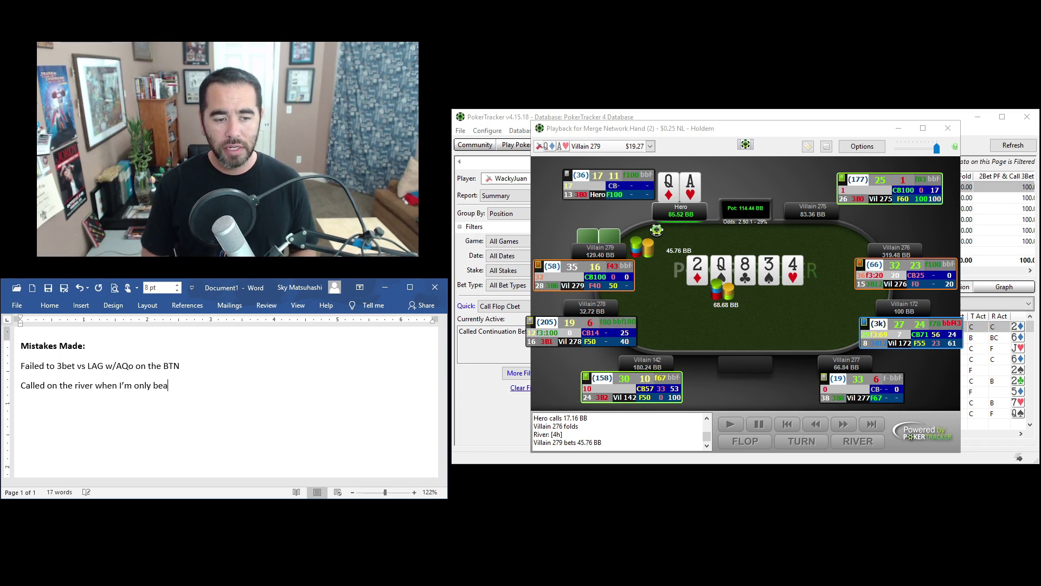
text(ting bluffs)
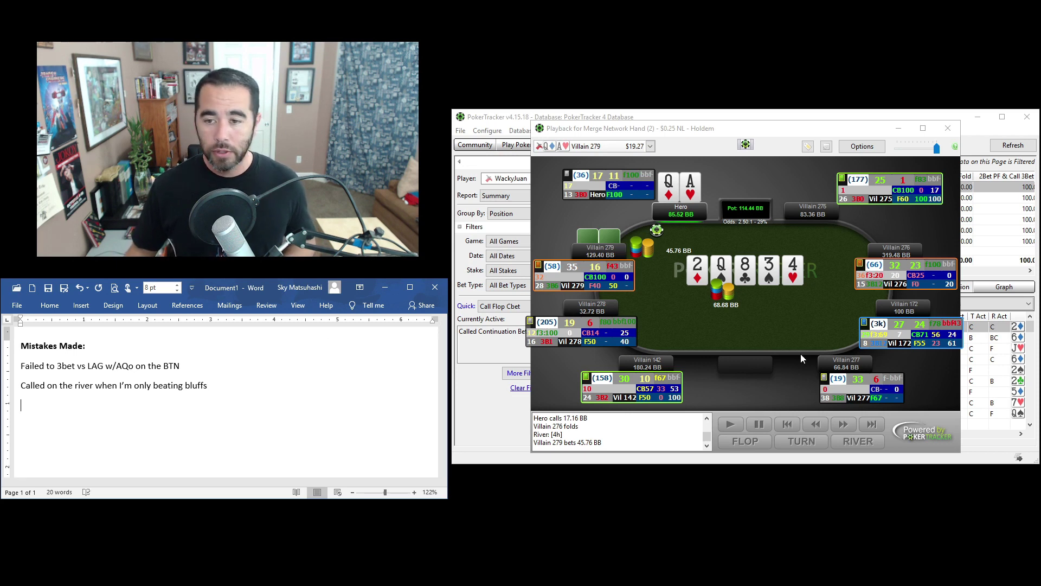
Step: Run the replay to showdown, where Villain 279's three threes win 151.32 BB
click(801, 333)
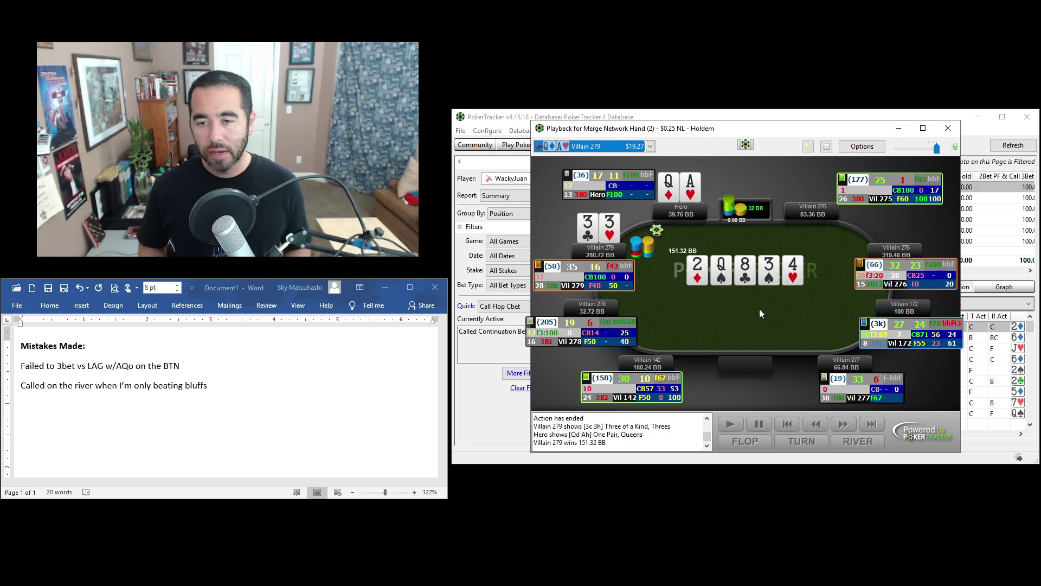
Step: Close the finished replay and replay a CO hand where Hero calls Villain 282's 4 BB raise with pocket jacks
click(947, 128)
click(677, 200)
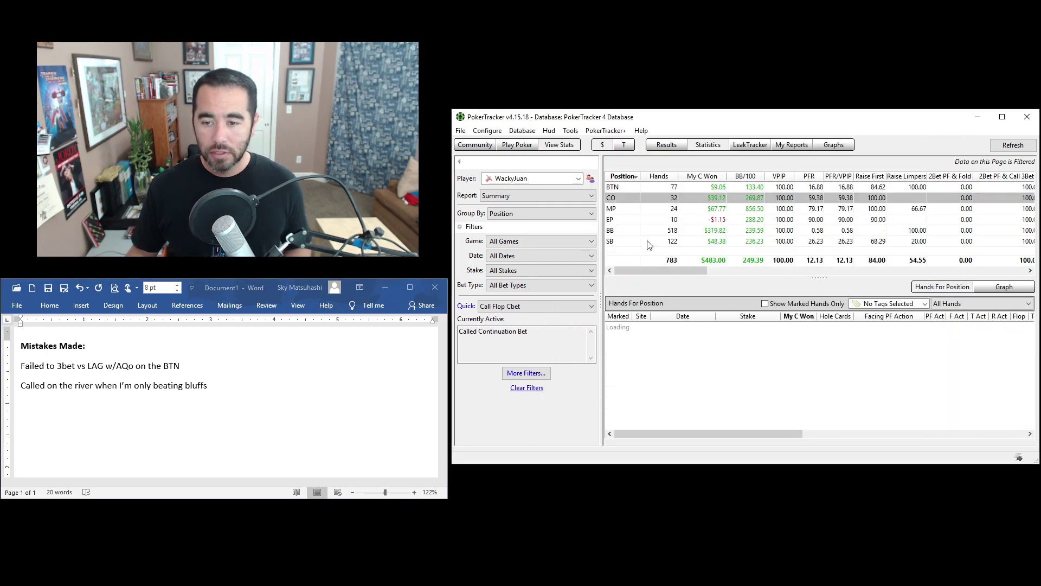
double_click(745, 326)
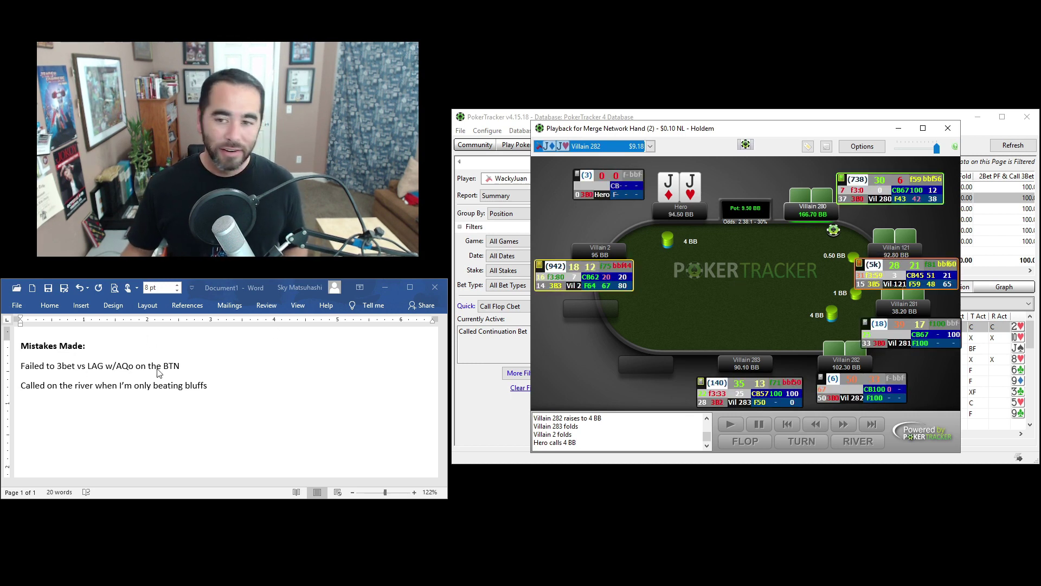
click(208, 404)
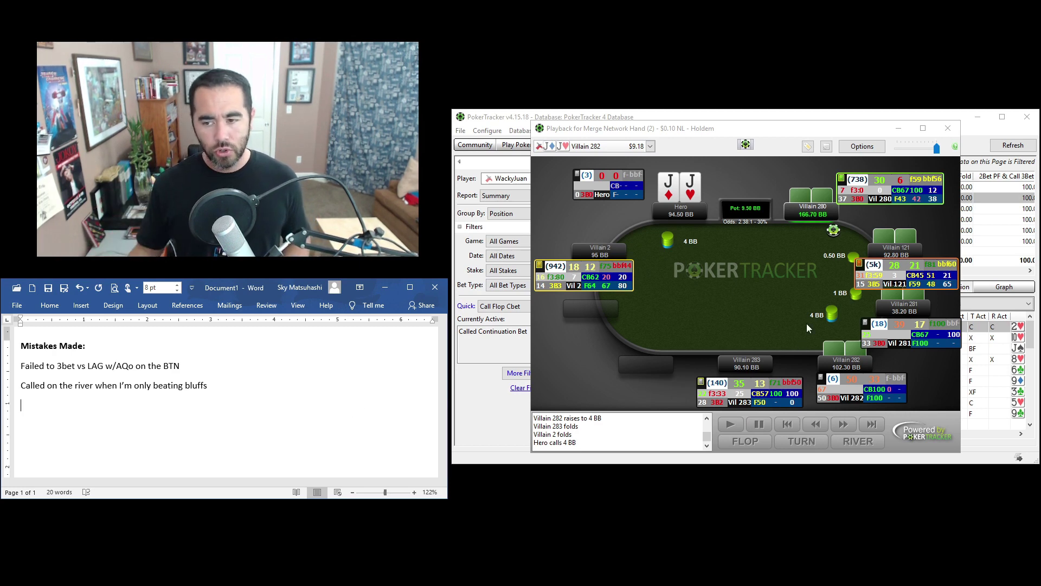
mouse_move(852, 390)
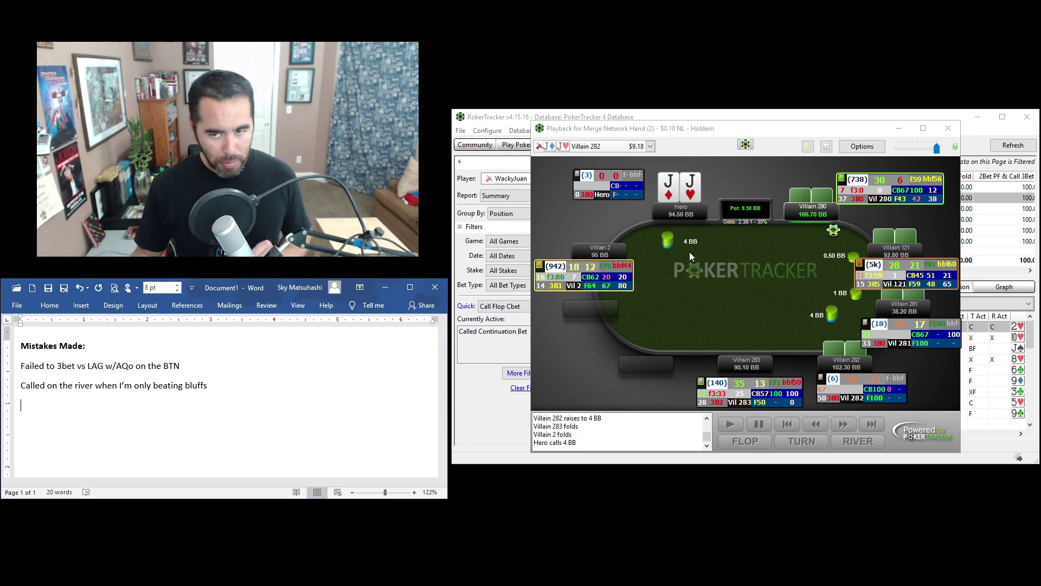
Step: Enter 'Failed to 3b vs unknown w/JJ in CO' as the third mistake line
click(107, 422)
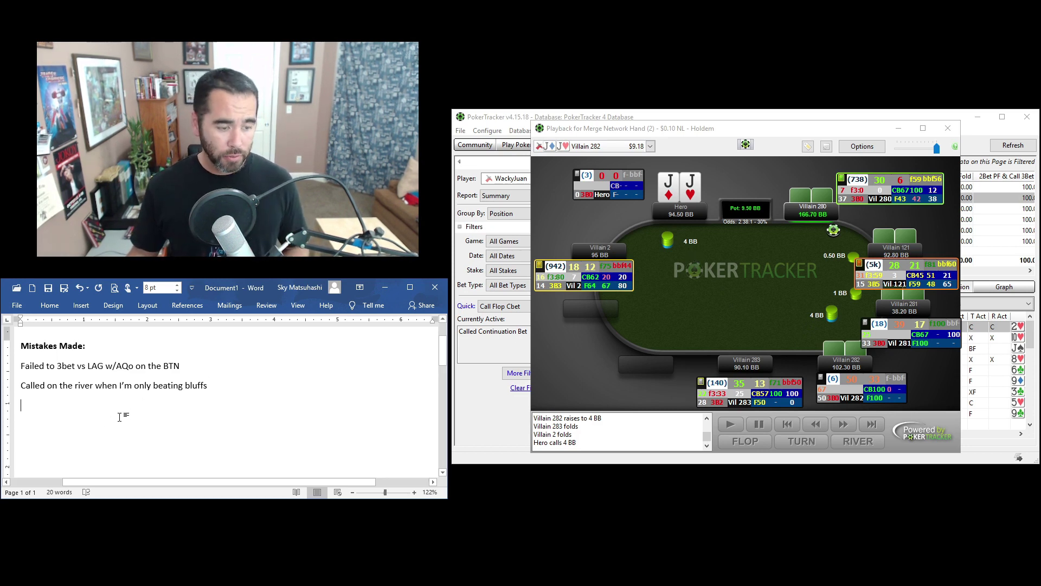
text(Failed)
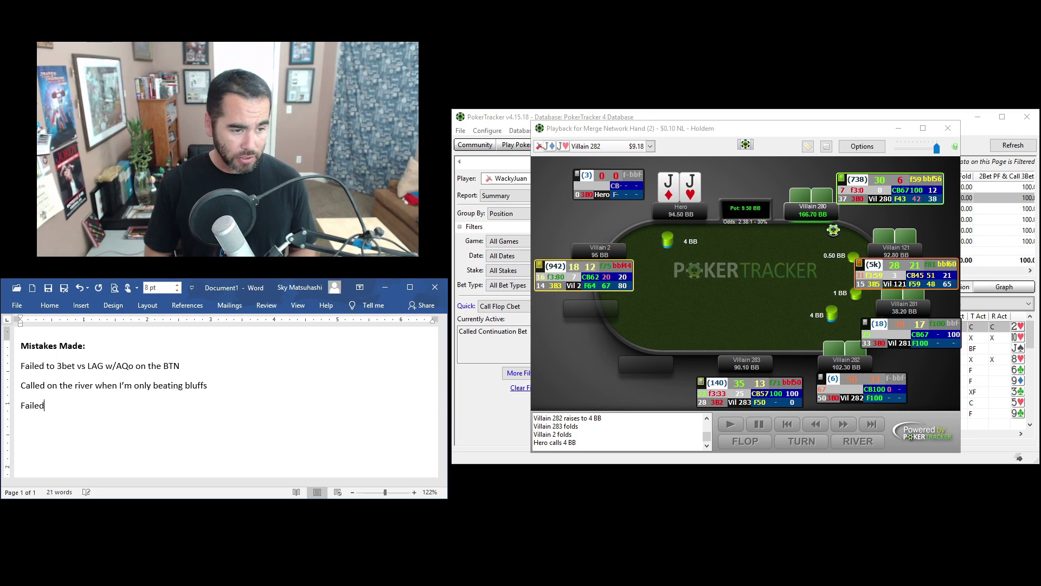
text( to 3)
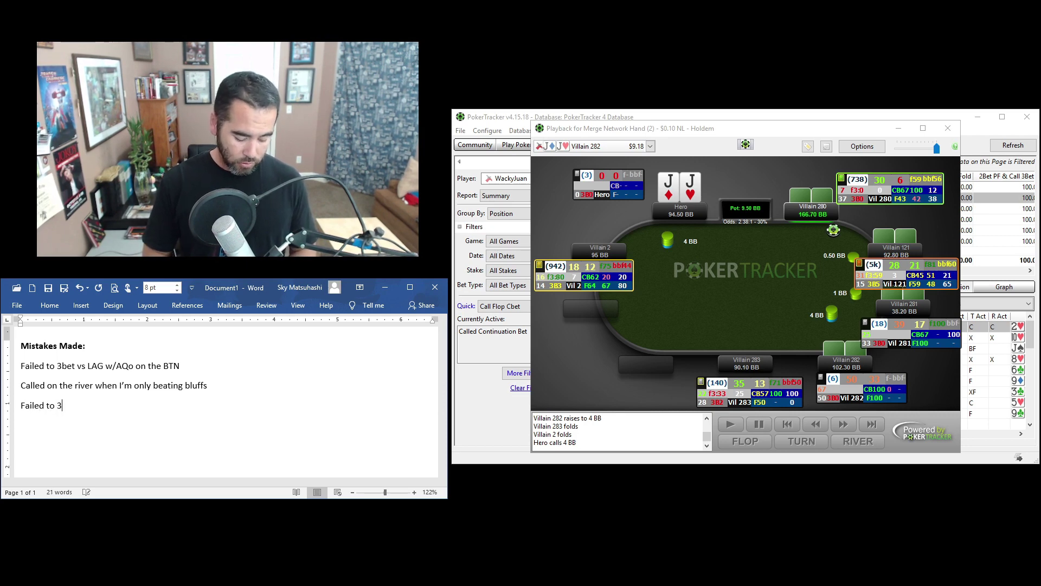
text(b vs unknown)
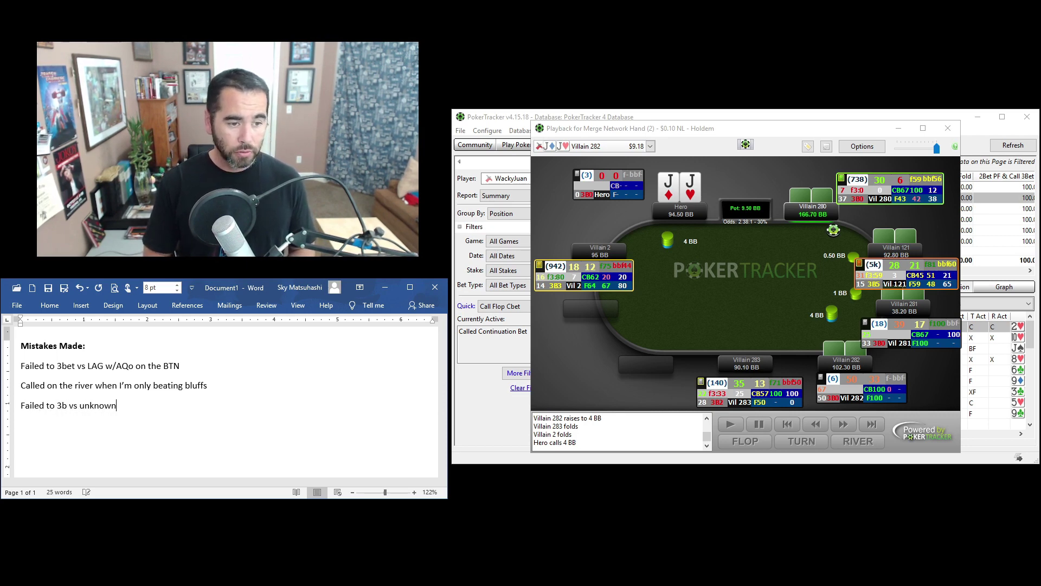
text( w/JJ )
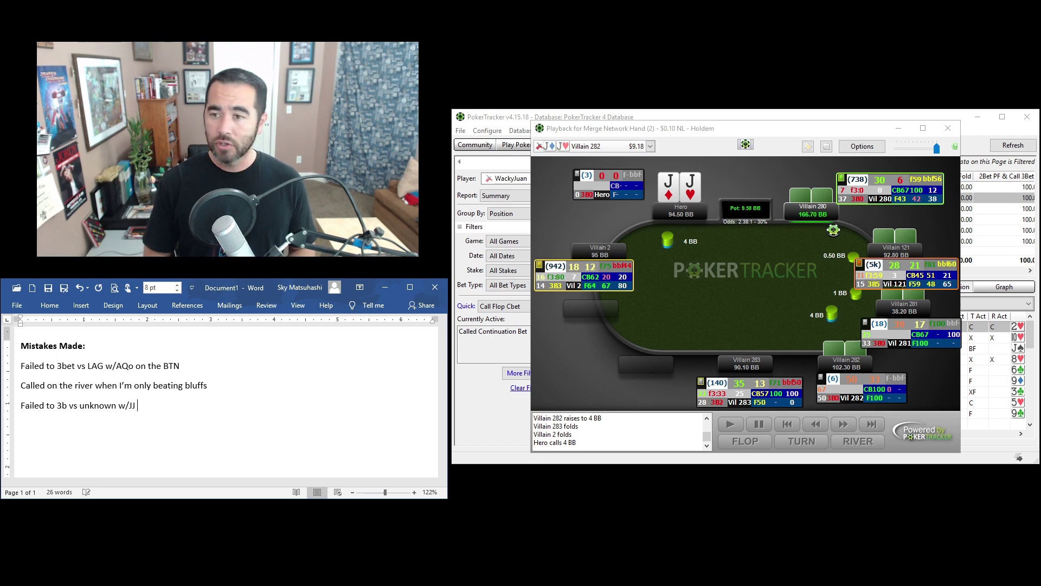
text(in CO)
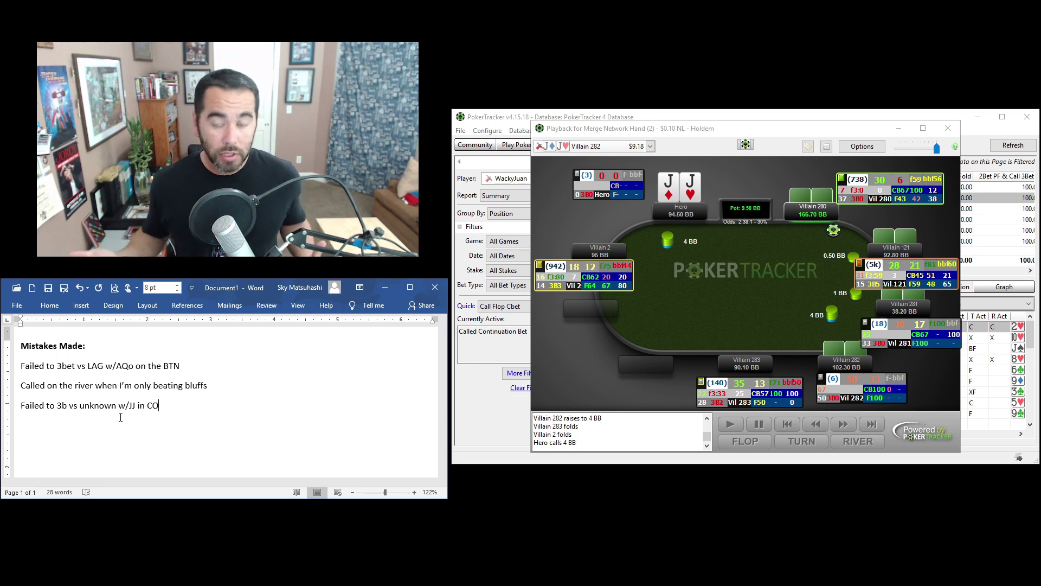
Step: Step the jacks replay to Villain 282's 7 BB bet on the 2-Q-7 flop
click(702, 309)
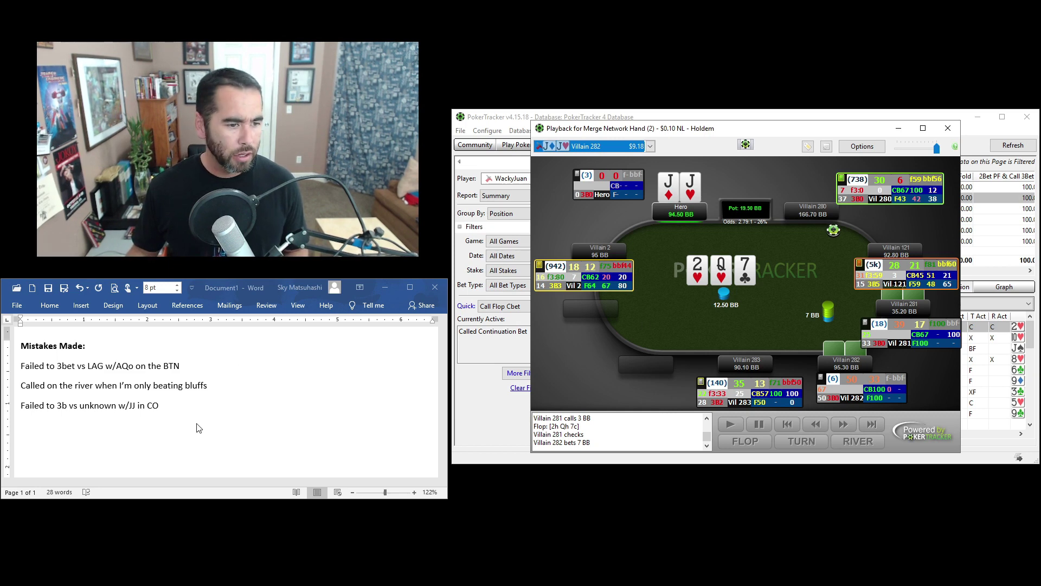
Step: Compute 7 ÷ 12.5 in Calculator (0.56 of pot), then return to the hand replay
key(XF86Calculator)
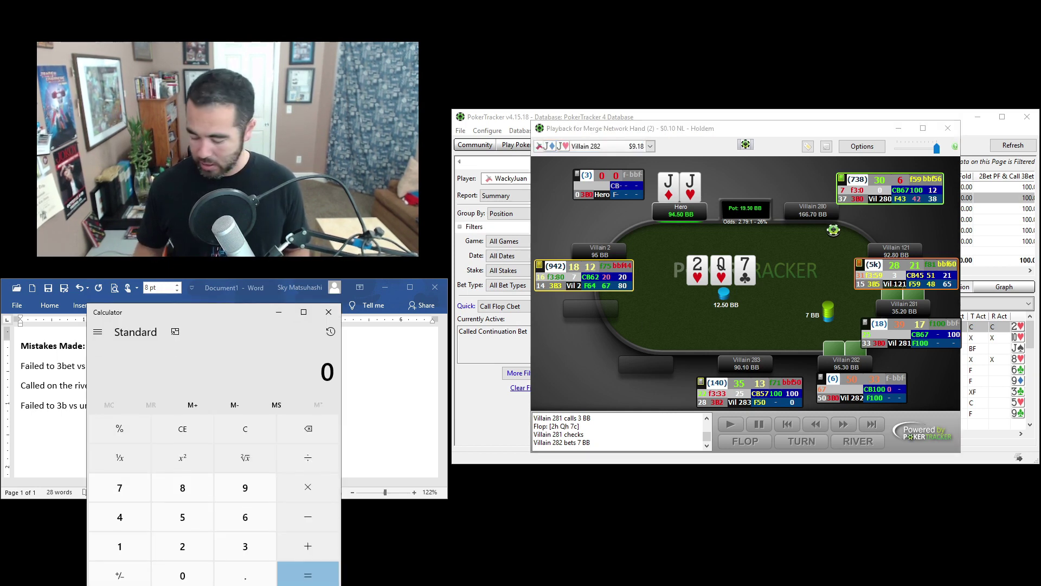
text(7/12.5)
key(Return)
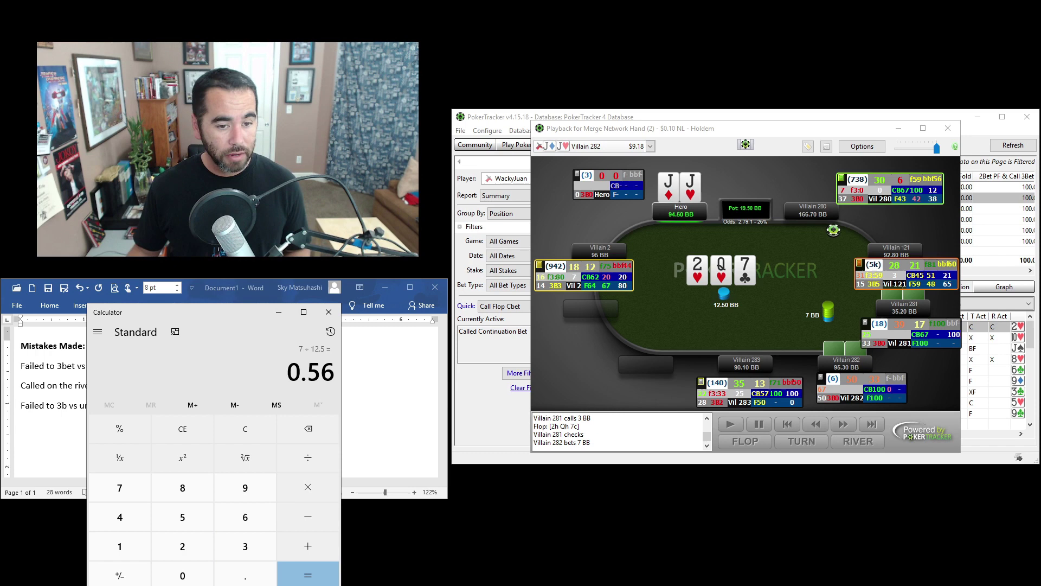
click(387, 352)
click(662, 333)
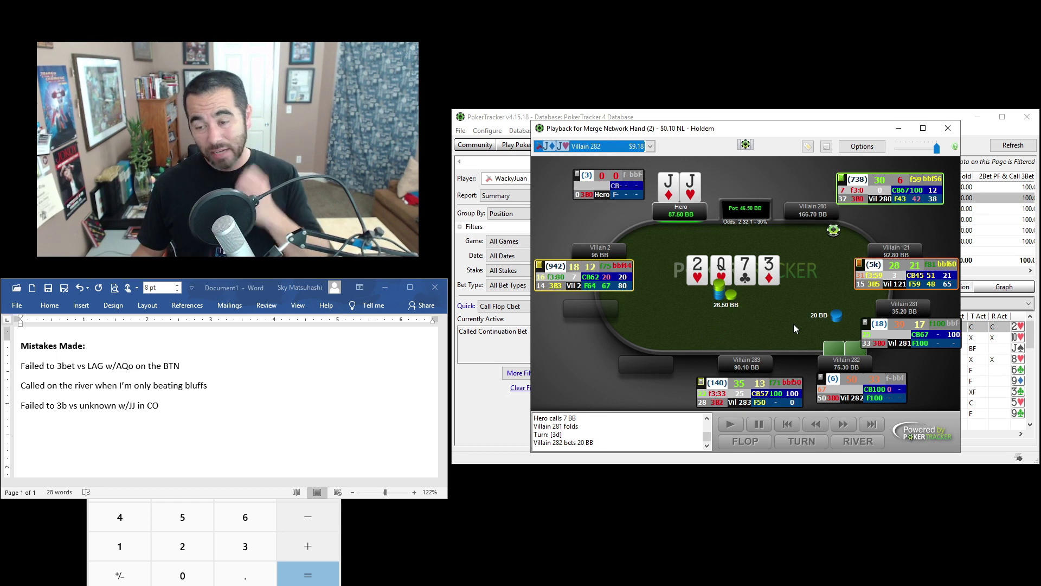
Step: Type 'Calling w/2nd pair when they upped sizing from 56% to 80%' on a new line, then resume the replay
click(144, 428)
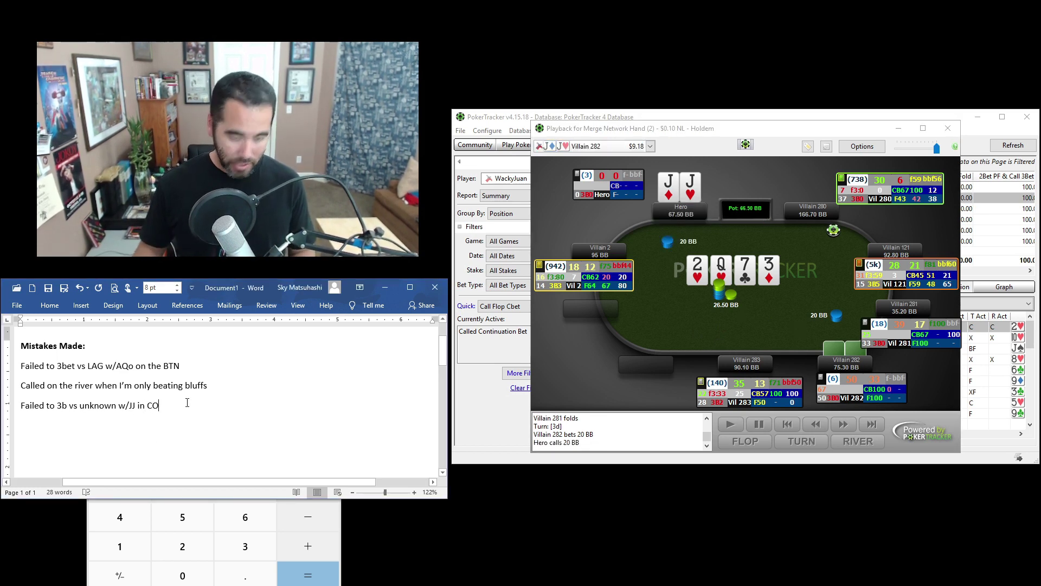
key(Return)
text(Calling w/)
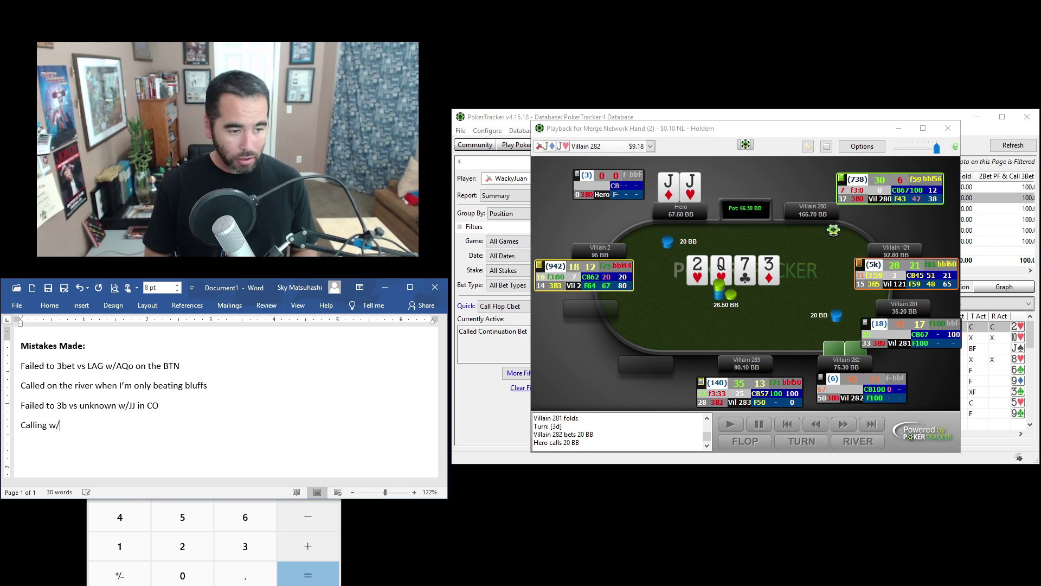
text(2nd pa)
key(BackSpace)
key(BackSpace)
key(BackSpace)
key(BackSpace)
key(BackSpace)
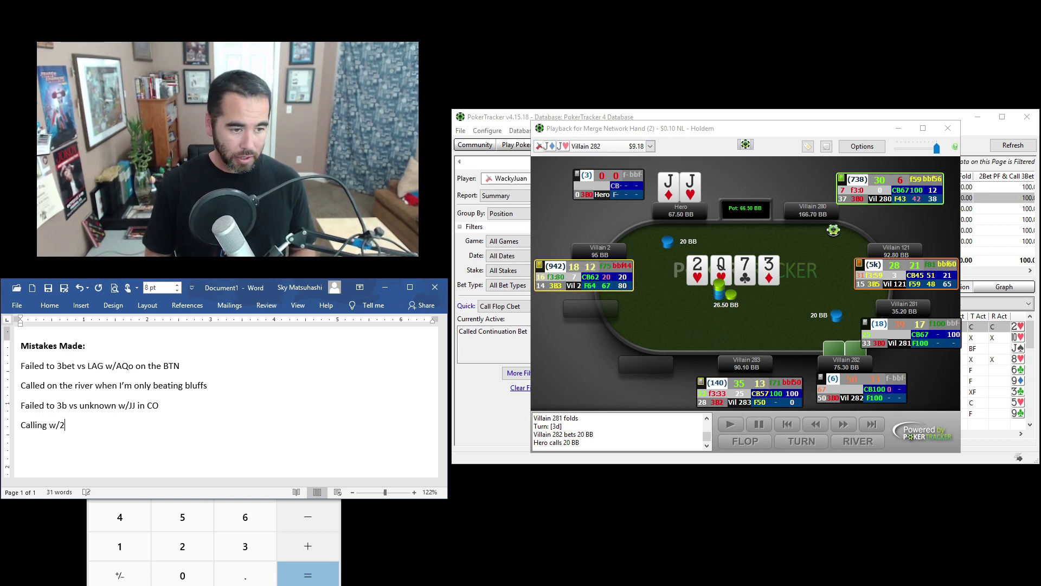
text(nd pair w)
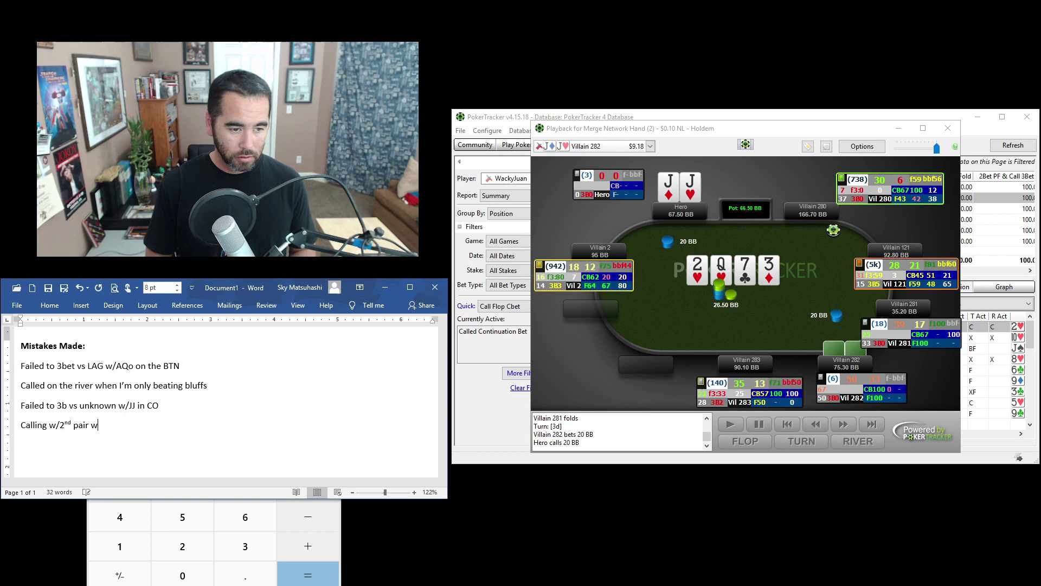
text(hen they uppe)
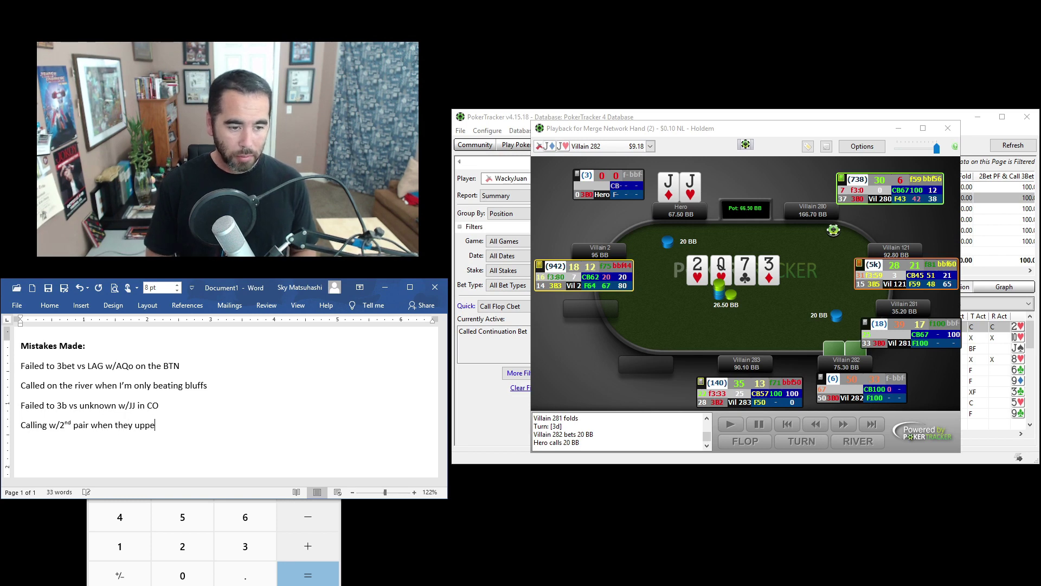
text(d sizing from 56% to)
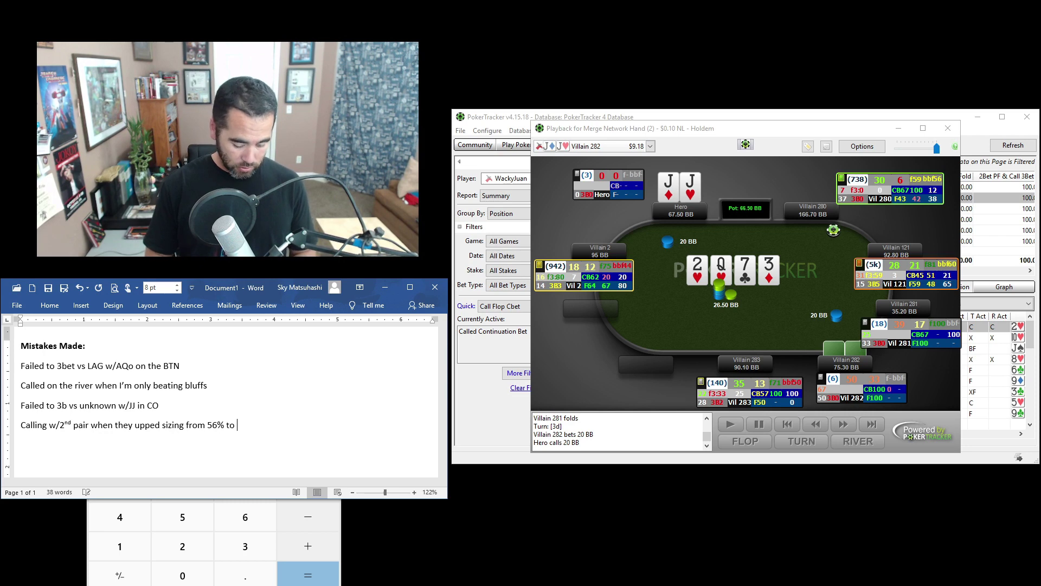
text( 80%)
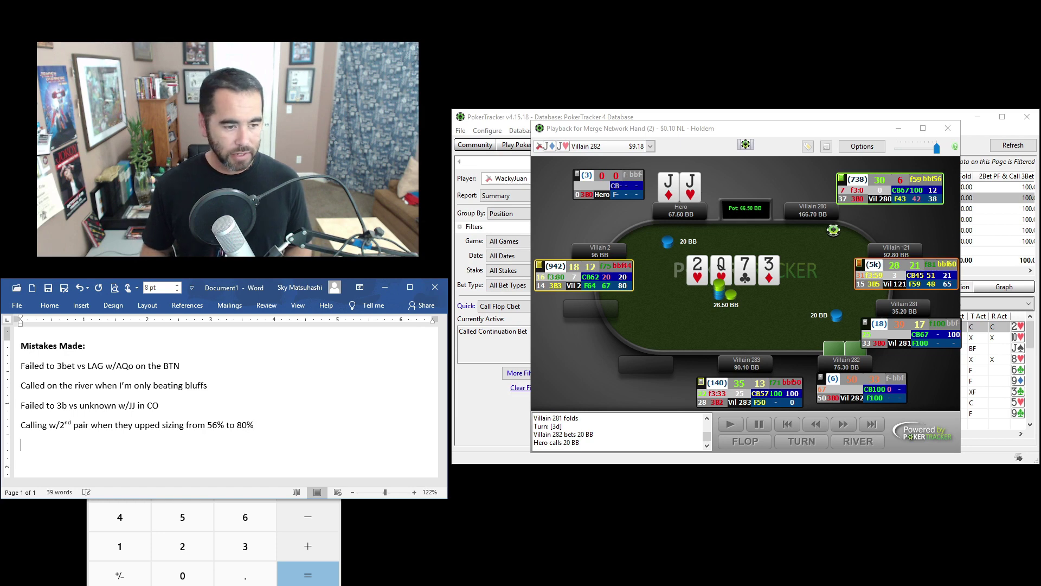
click(727, 339)
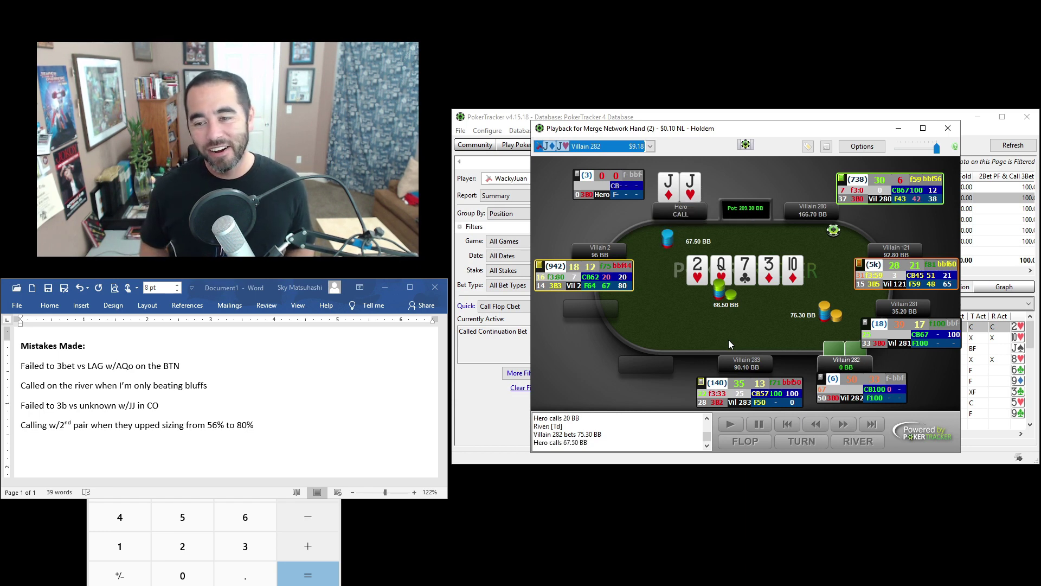
Step: Type 'Call river os w/2nd pair vs unknown triple-barrel' in the journal and let the replay reach showdown
click(288, 444)
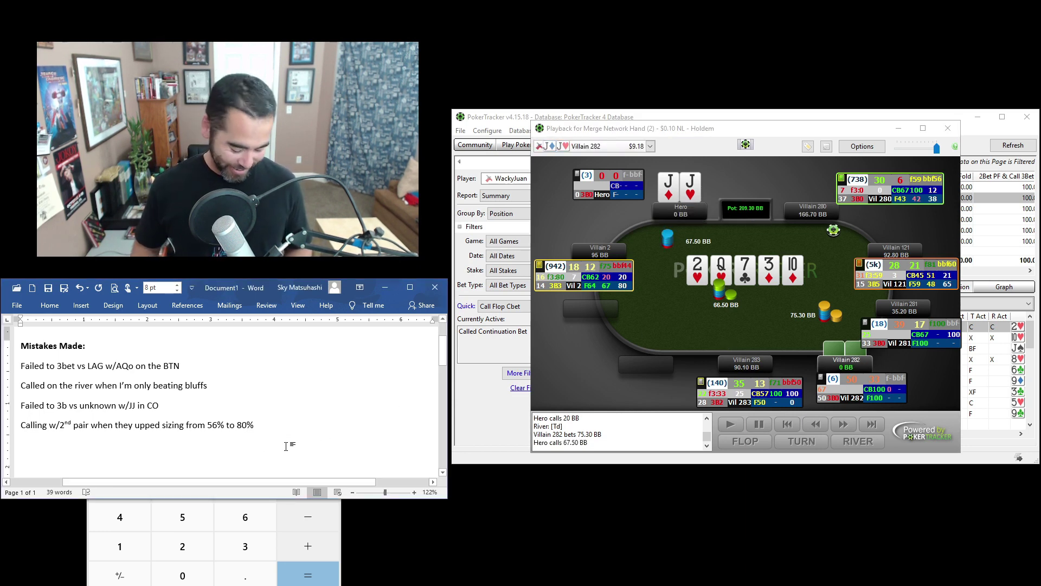
text(Call r)
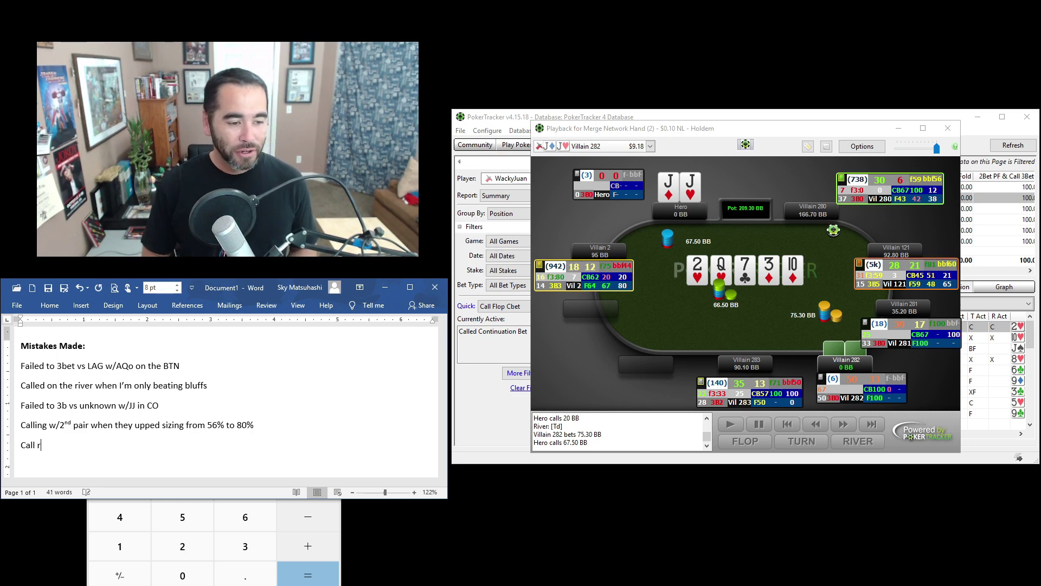
text(iver os)
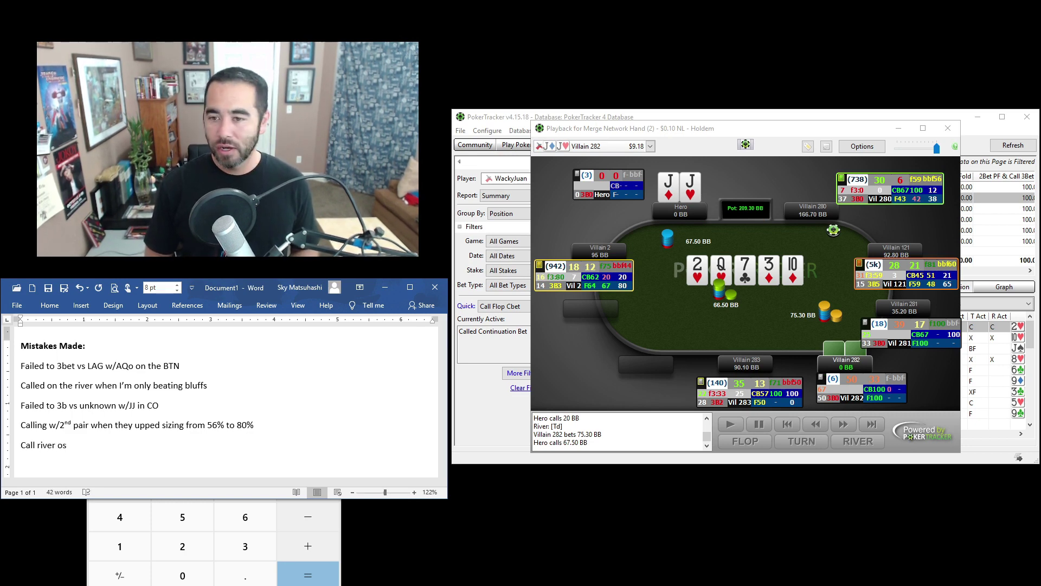
text( w/2nd p)
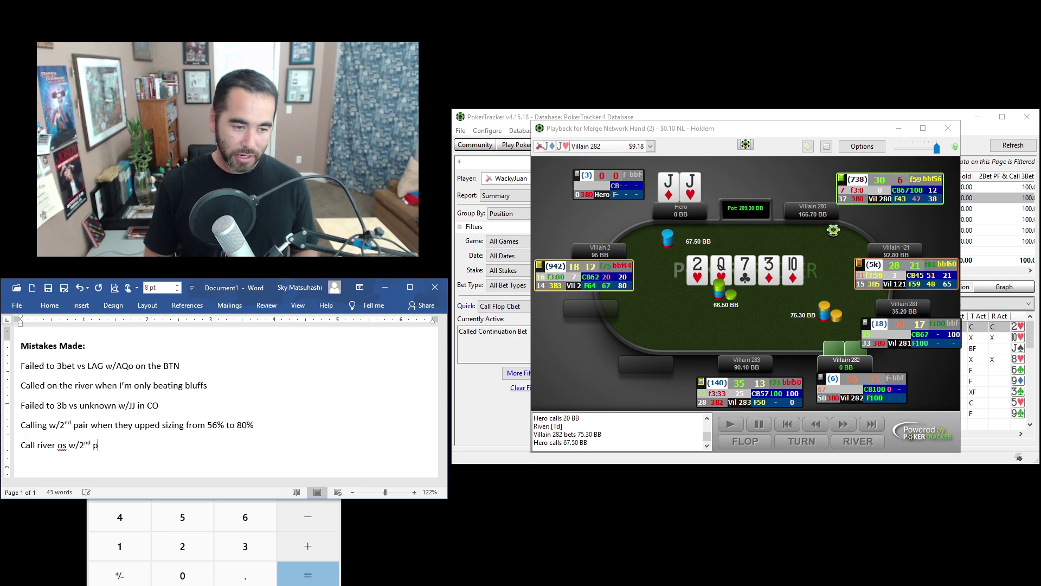
text(air vs unkno)
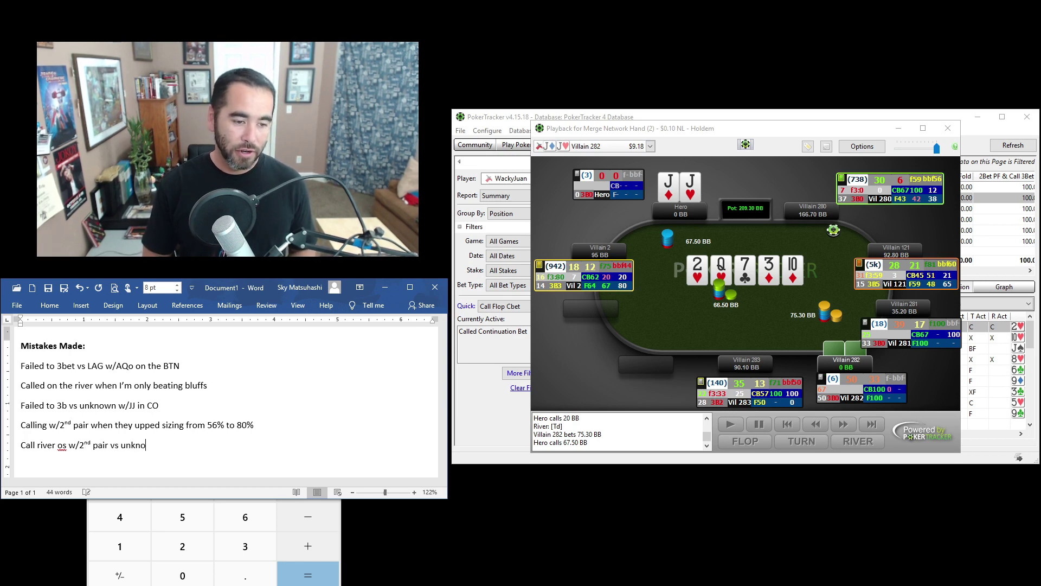
text(wn triple)
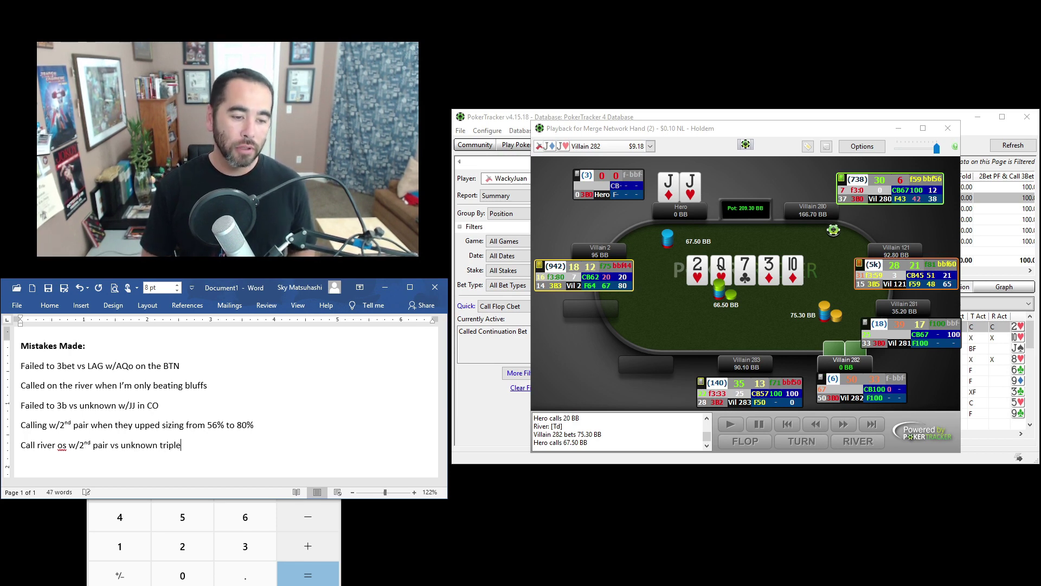
text(-barrel)
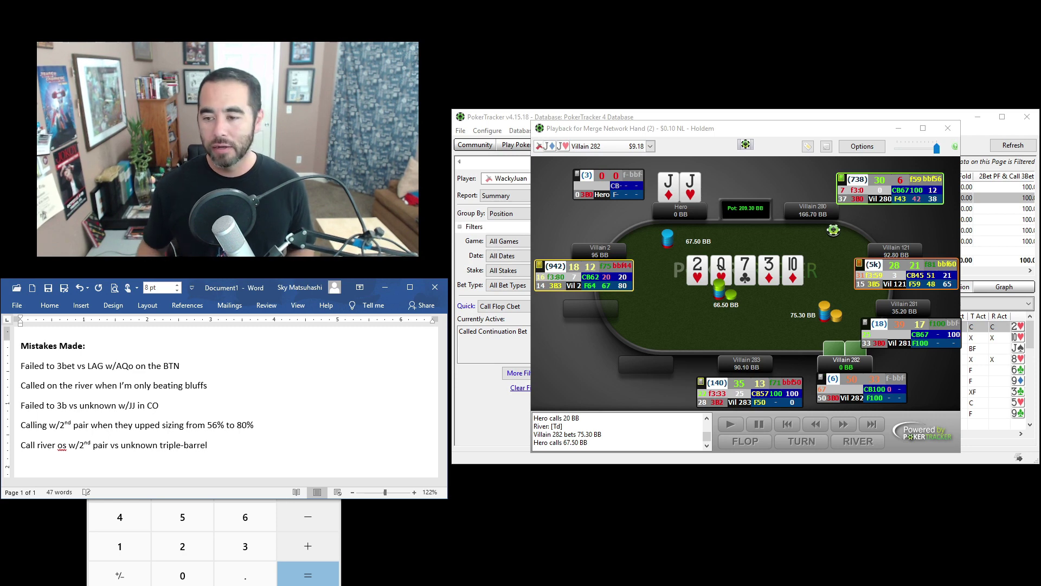
click(714, 304)
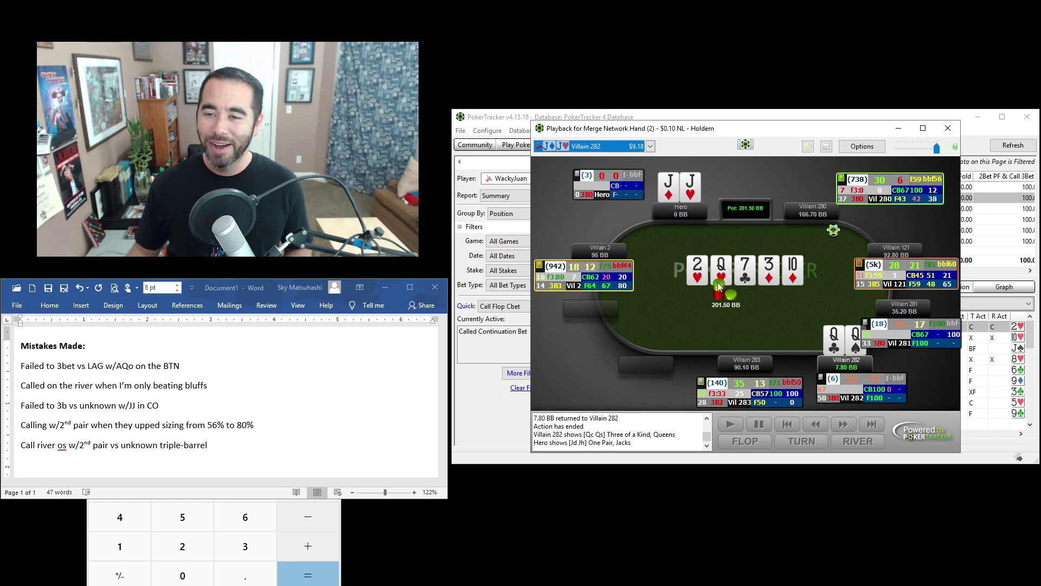
Step: Close the finished replay and replay the 2017/07/22 4:09 pm hand from the EP list
click(898, 128)
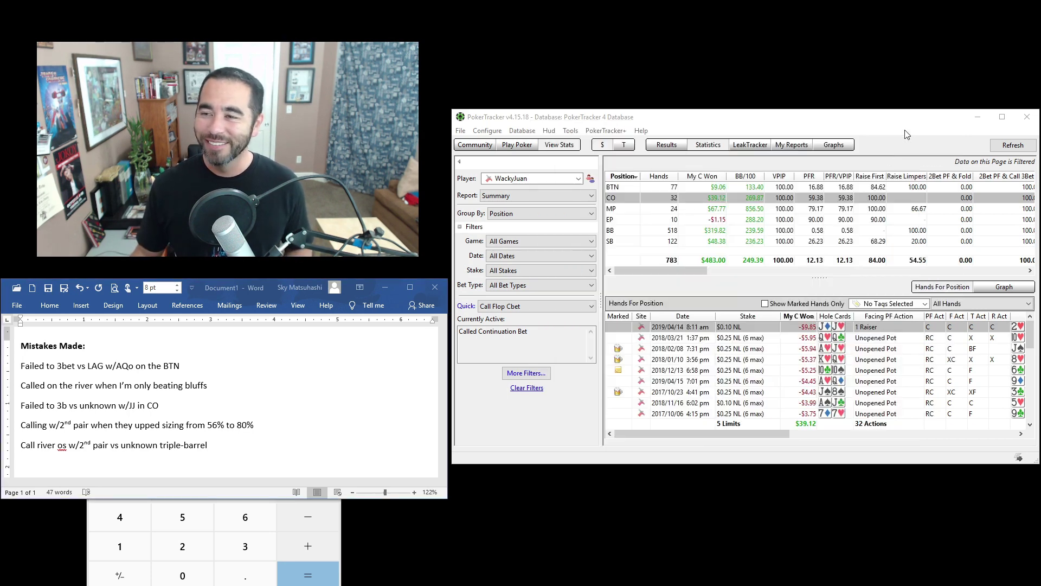
click(717, 220)
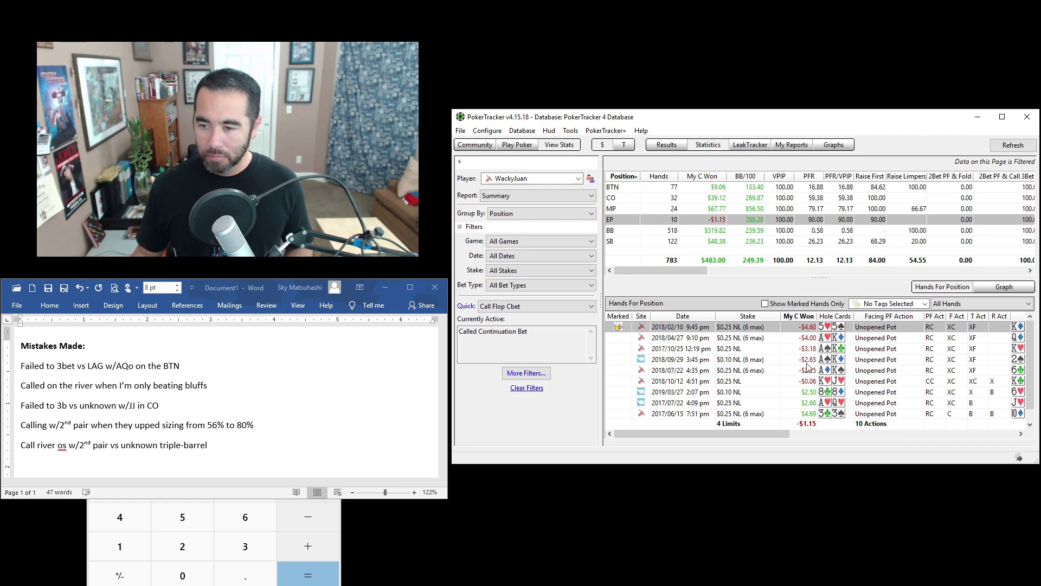
click(808, 404)
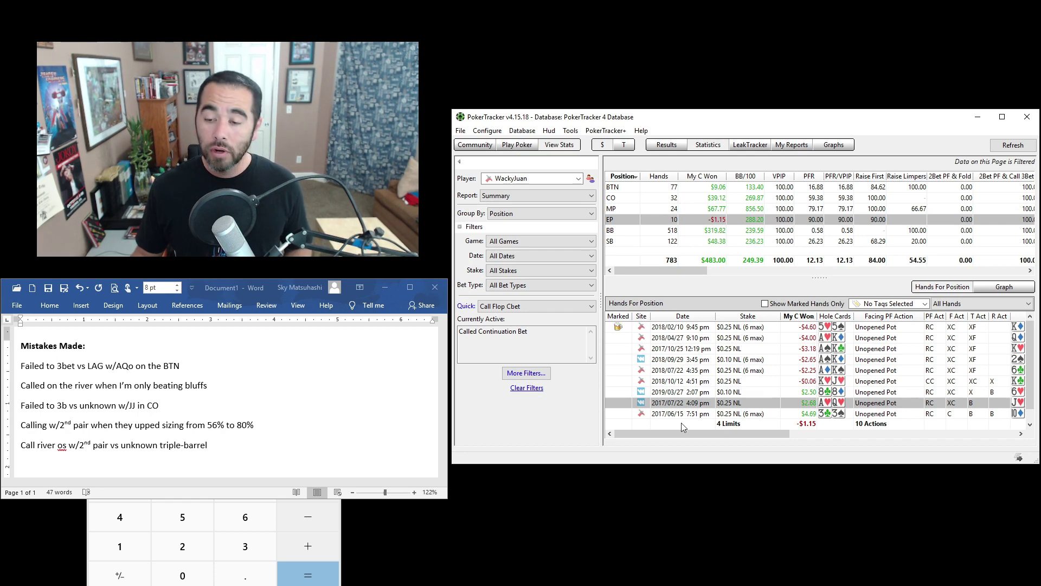
double_click(808, 404)
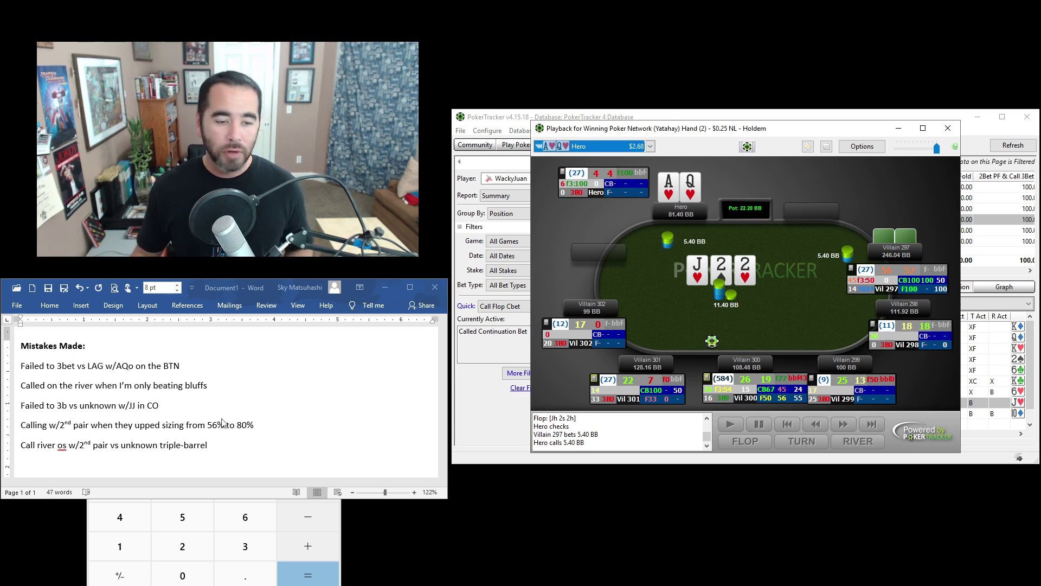
Step: Type 'Calling in hopes to hit a draw instead of making a x/r that's likely to win on a hard-to-hit board' on a new line
click(215, 445)
key(Return)
text(Ca)
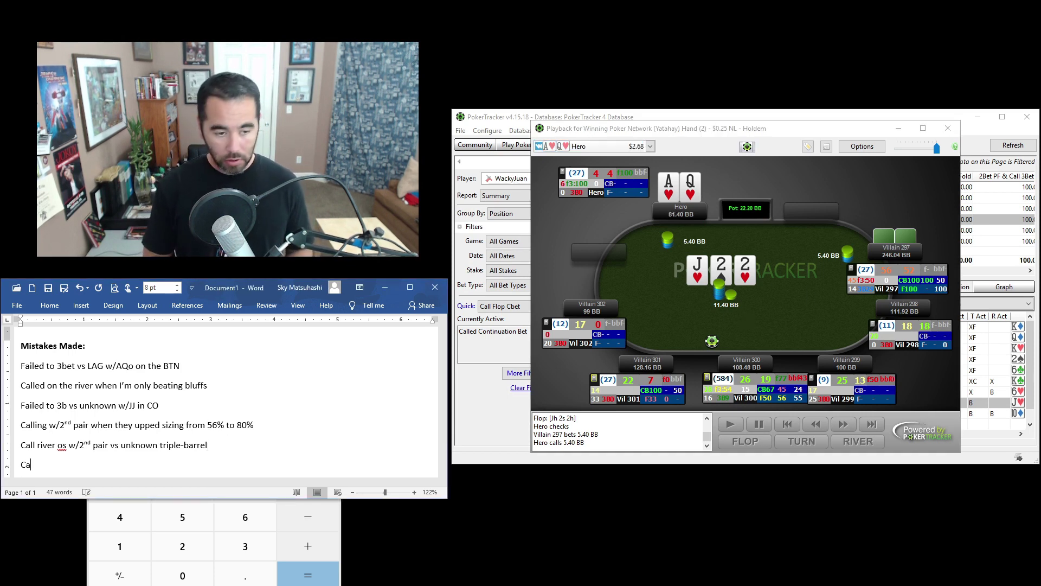
text(lling in h)
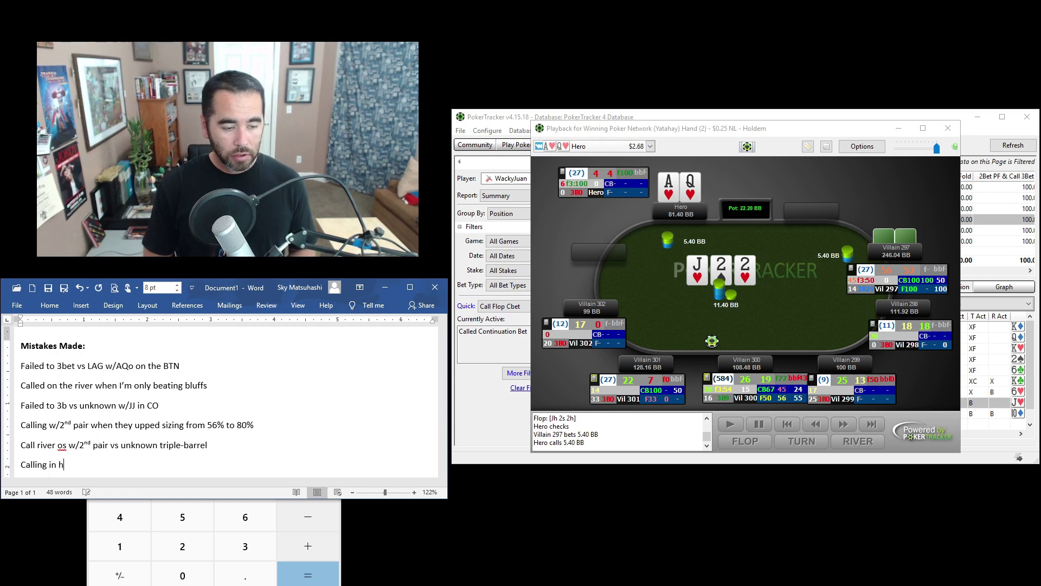
text(opes to hit a d)
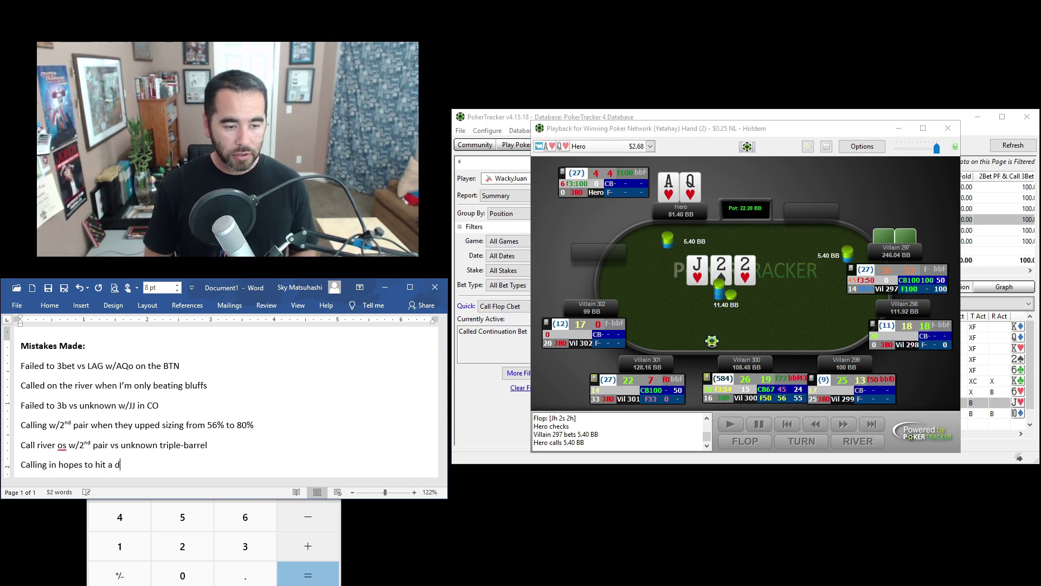
text(raw instead of making a )
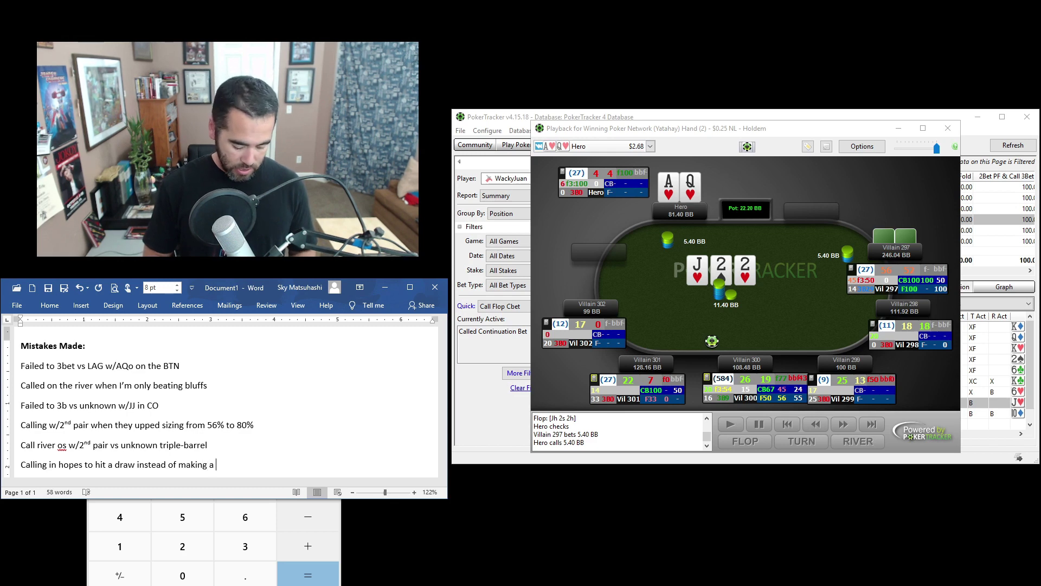
text(x/r that)
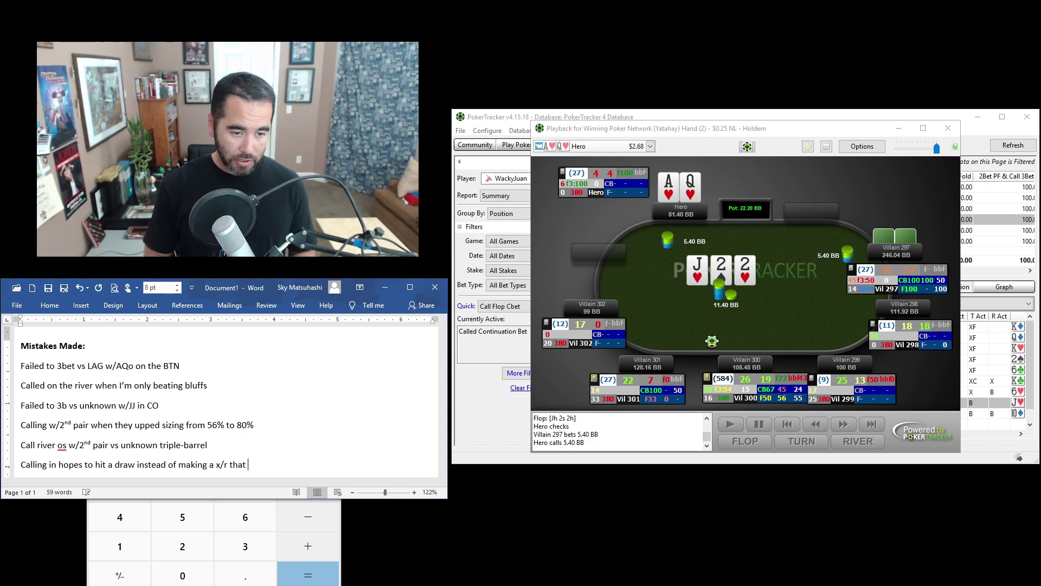
key(BackSpace)
text('s likelty t)
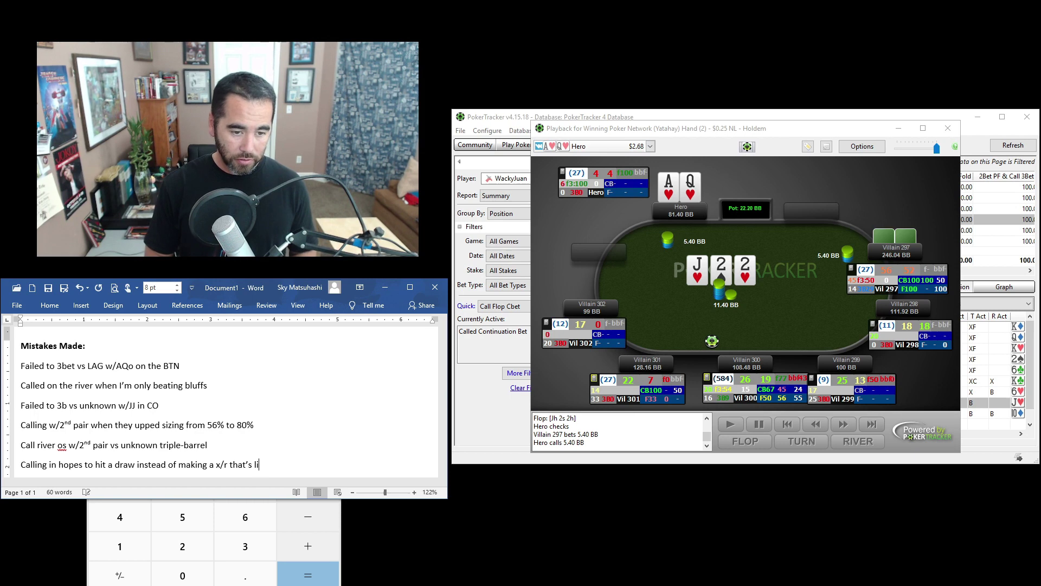
key(BackSpace)
key(BackSpace)
key(BackSpace)
key(BackSpace)
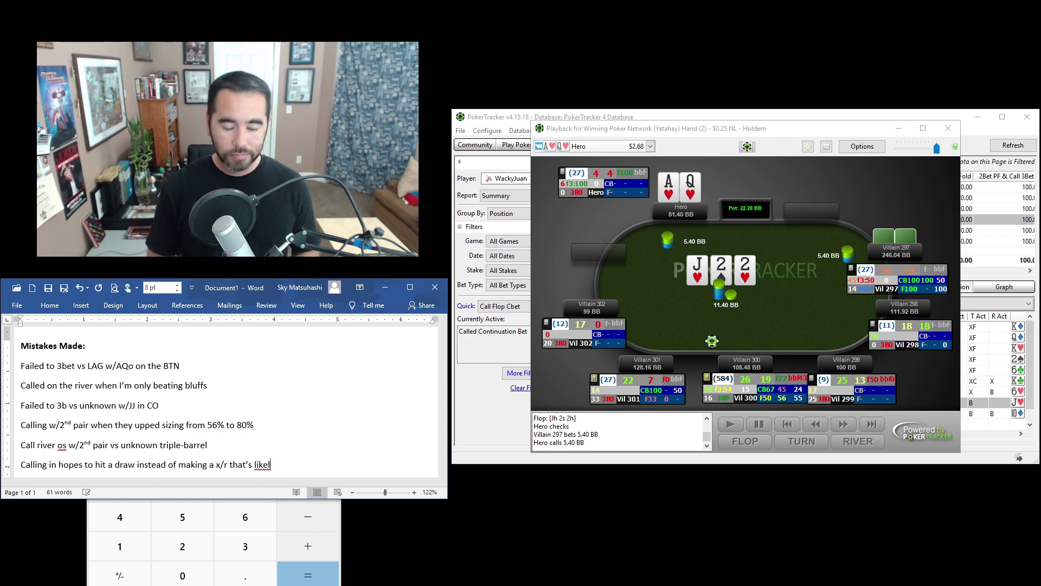
text(y to win on)
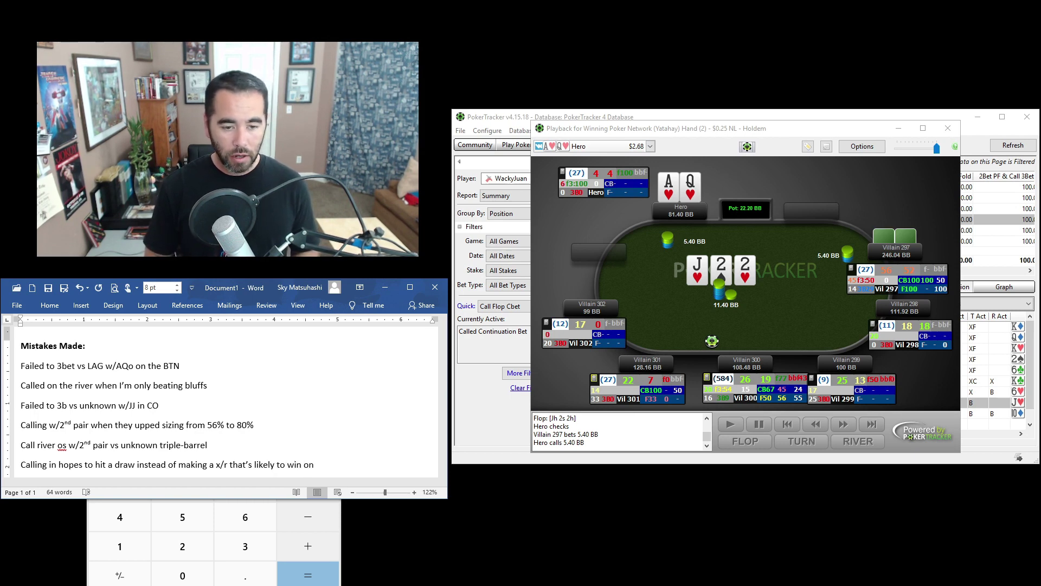
text( a hard-to-)
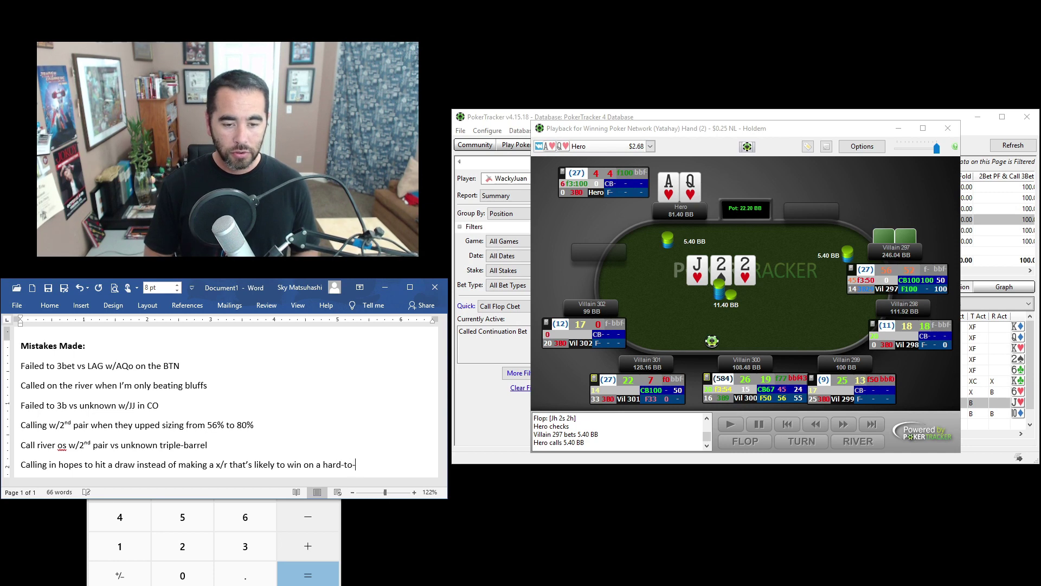
text(hit board)
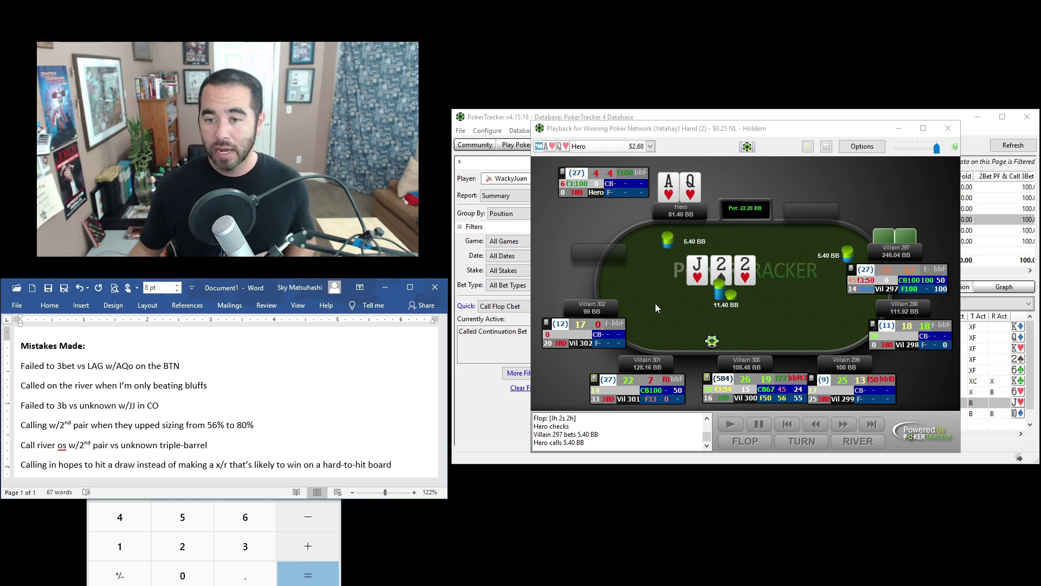
Step: Advance the replay to the 8 of hearts turn fold, then highlight all six mistake lines in Word
click(655, 308)
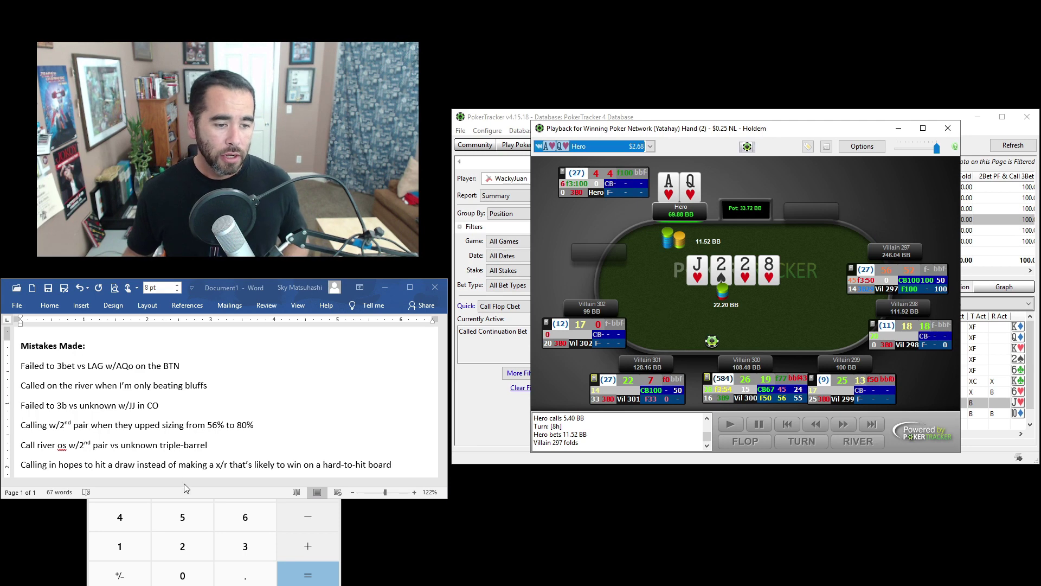
click(38, 364)
drag(38, 364, 408, 467)
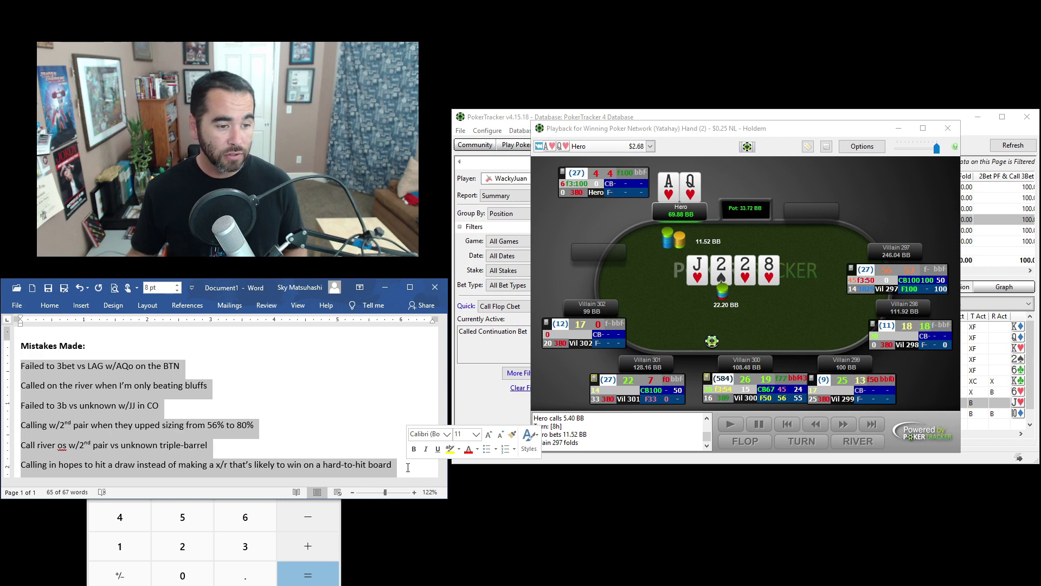
drag(87, 347, 169, 360)
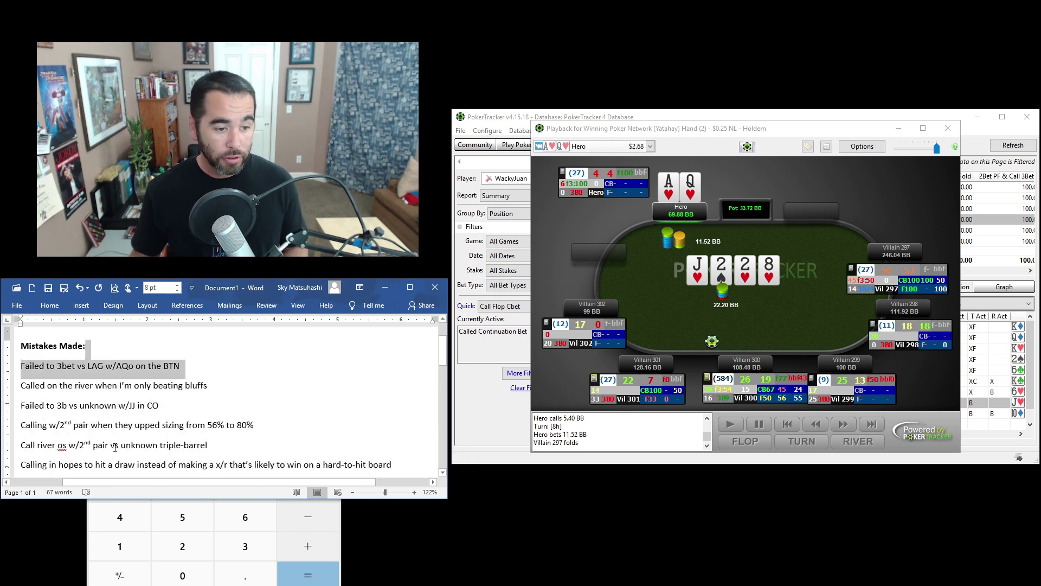
drag(209, 464, 85, 465)
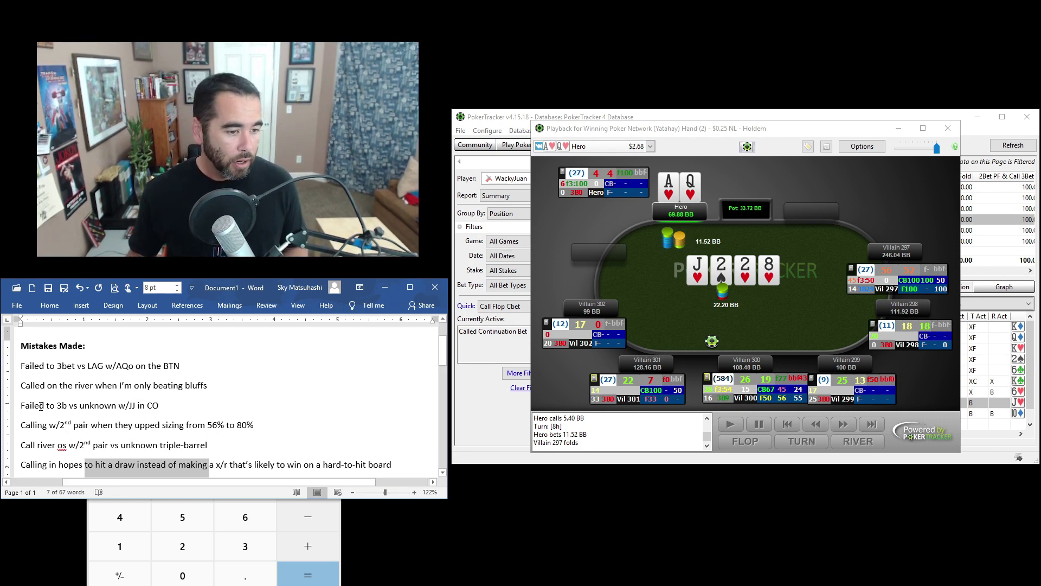
drag(24, 406, 224, 446)
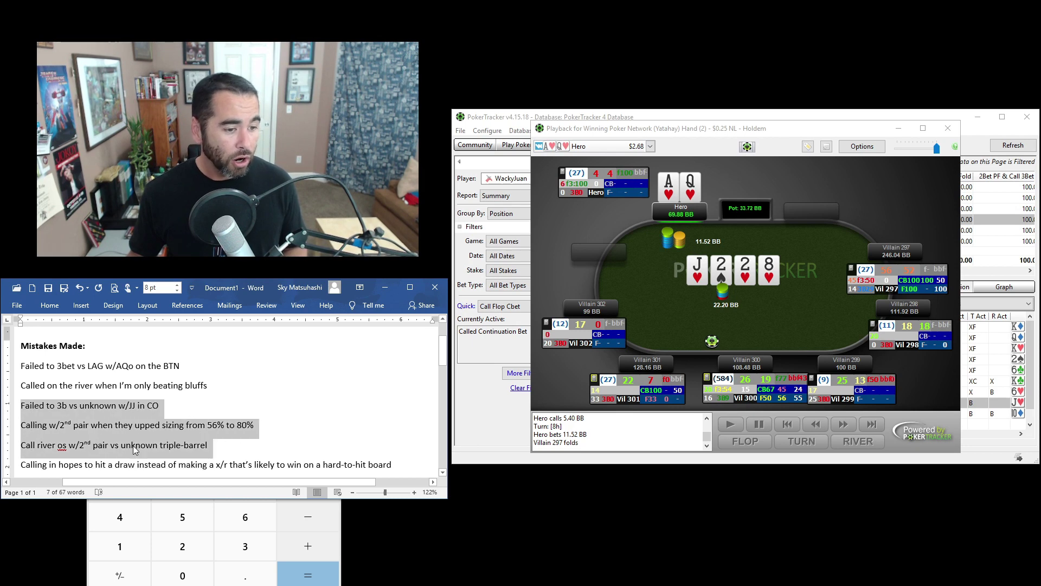